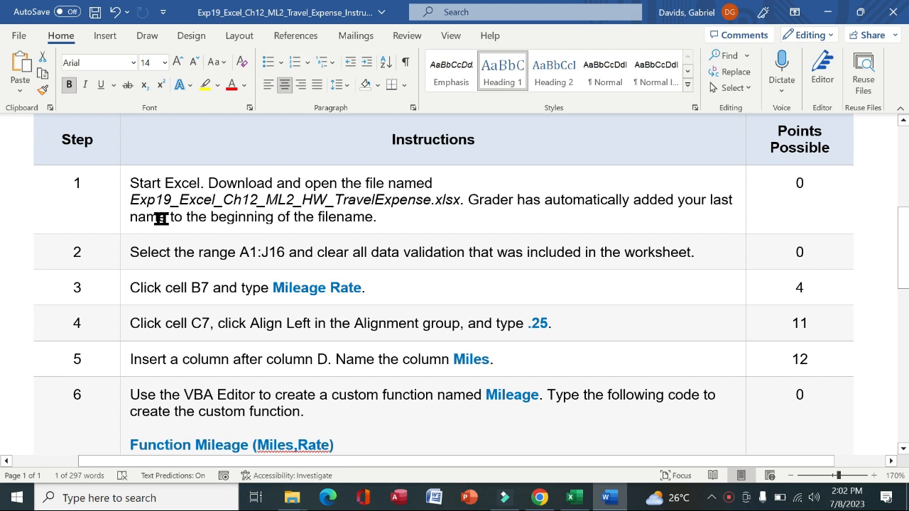
# - Highlight the step 1 instruction in yellow and select its text
pyautogui.click(123, 213)
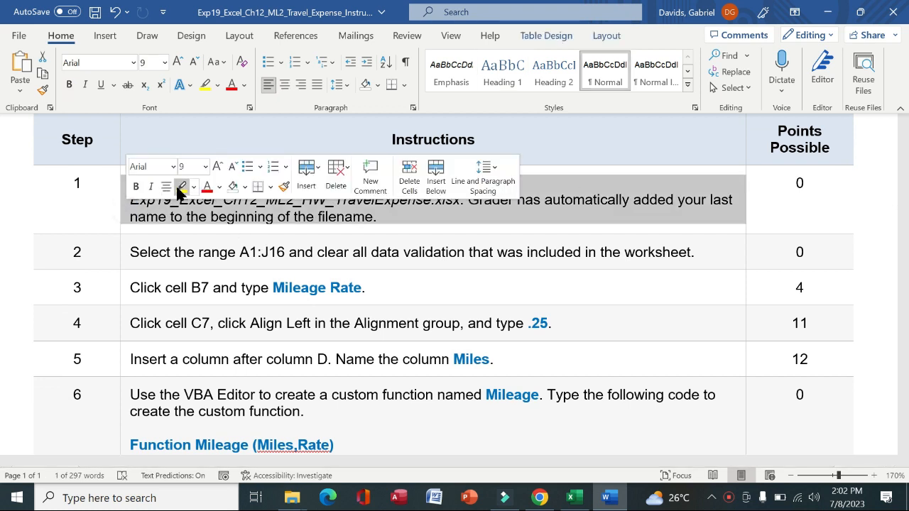
pyautogui.click(181, 186)
pyautogui.click(83, 186)
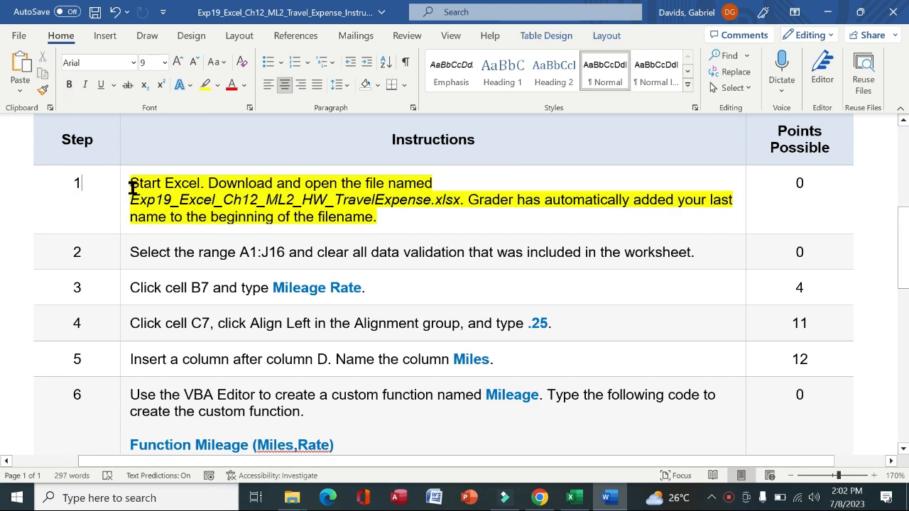
pyautogui.moveTo(130, 186); pyautogui.dragTo(402, 215)
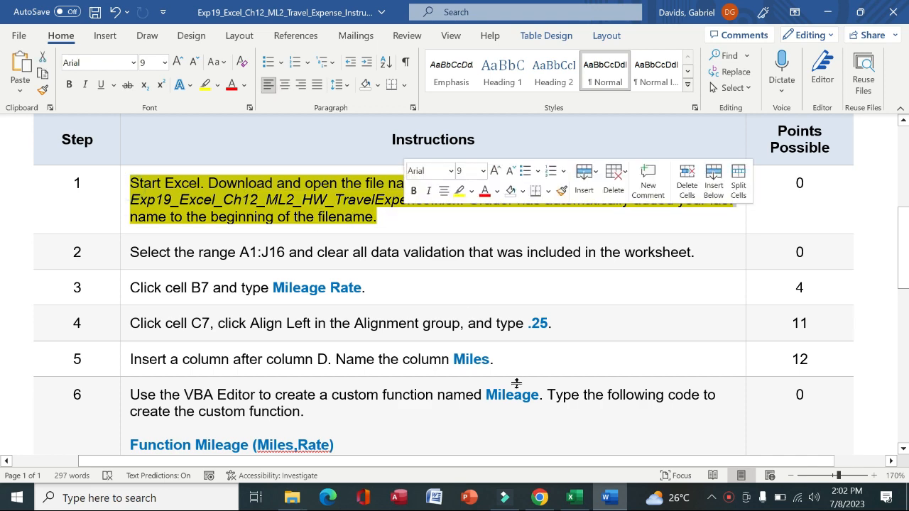
# - Switch to Excel to look over the Travel expense calculator sheet, and return to the Word instructions
pyautogui.click(574, 497)
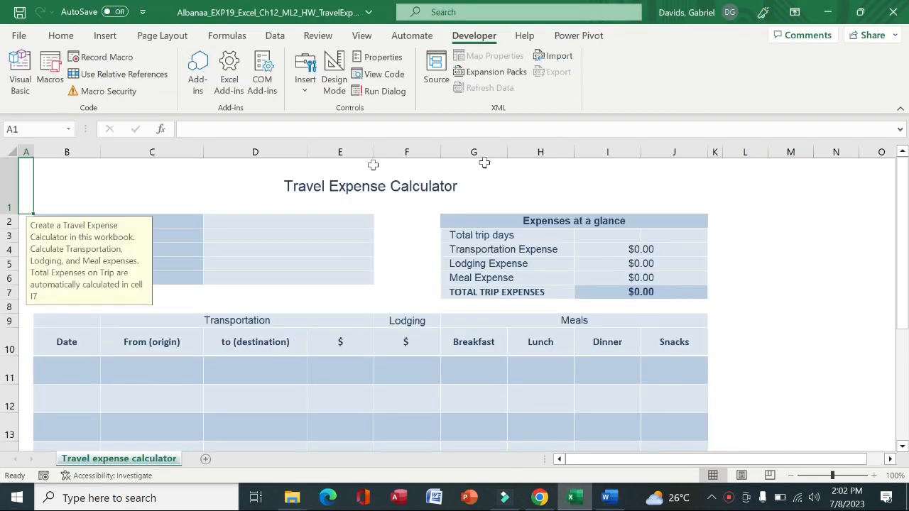
pyautogui.moveTo(904, 277); pyautogui.dragTo(904, 218)
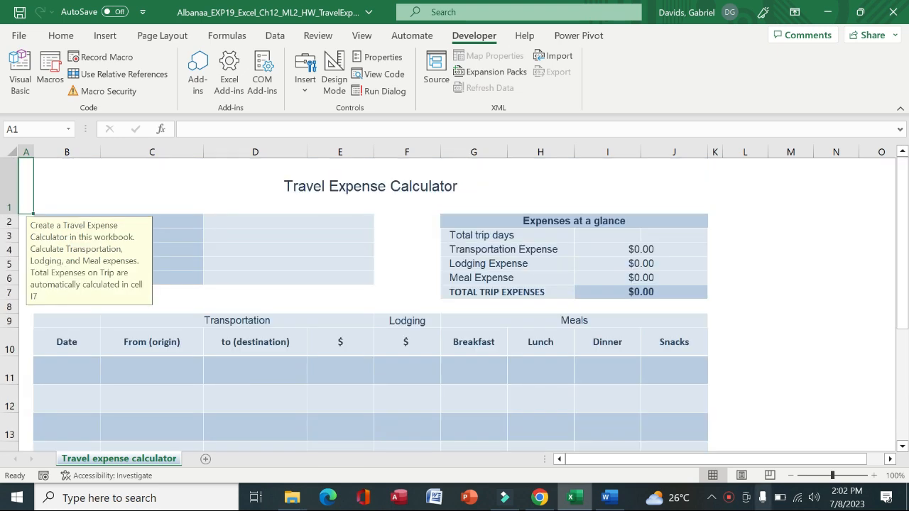
pyautogui.click(607, 500)
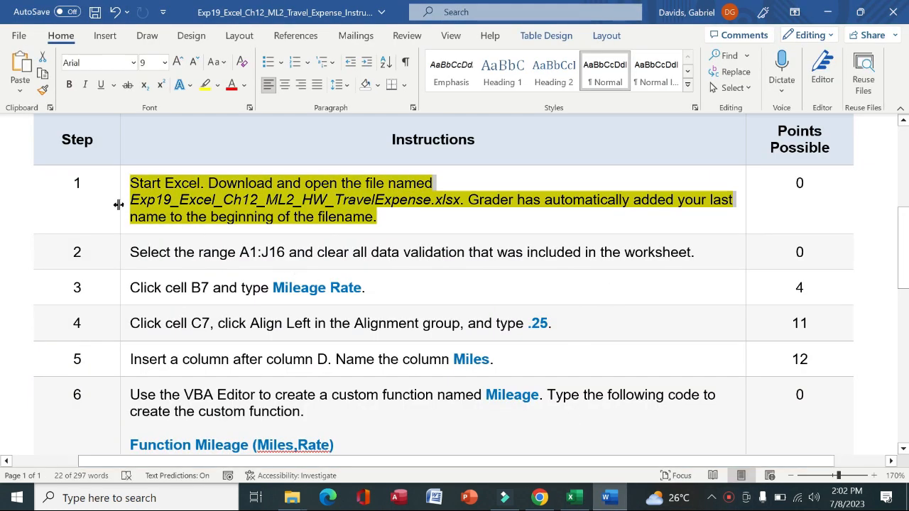
# - Remove the highlight from the step 1 instruction and highlight the step 2 instruction in yellow
pyautogui.click(124, 207)
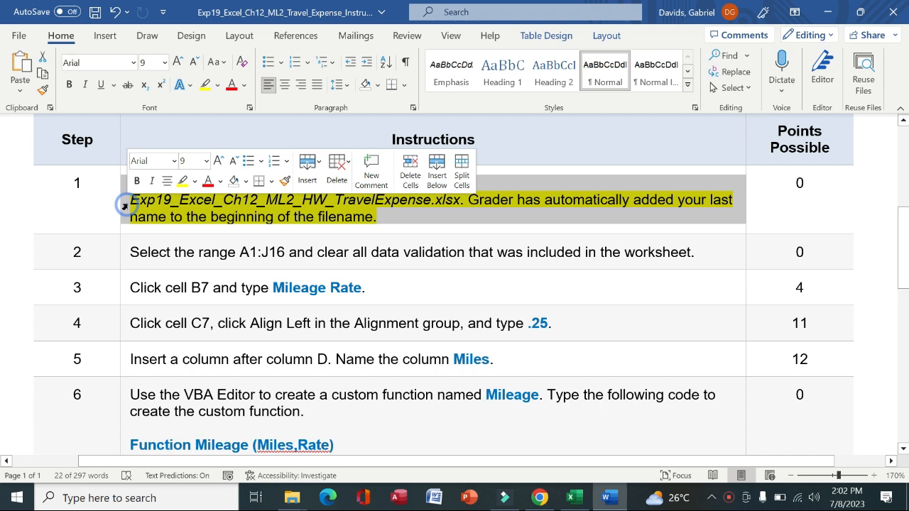
pyautogui.click(182, 183)
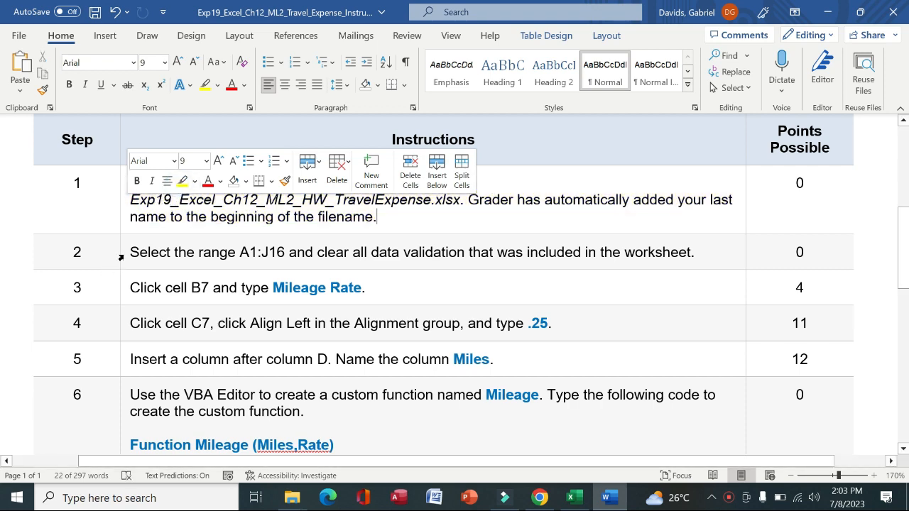
pyautogui.click(121, 257)
pyautogui.click(178, 237)
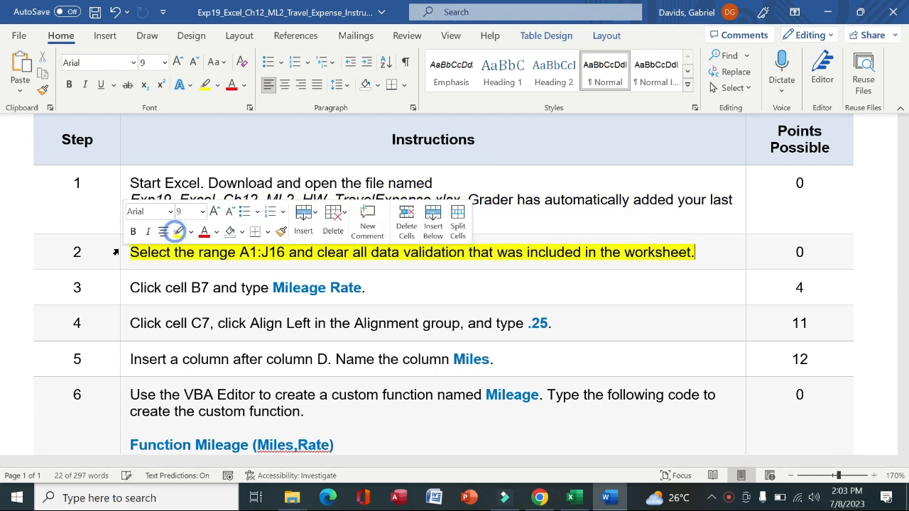
pyautogui.click(97, 254)
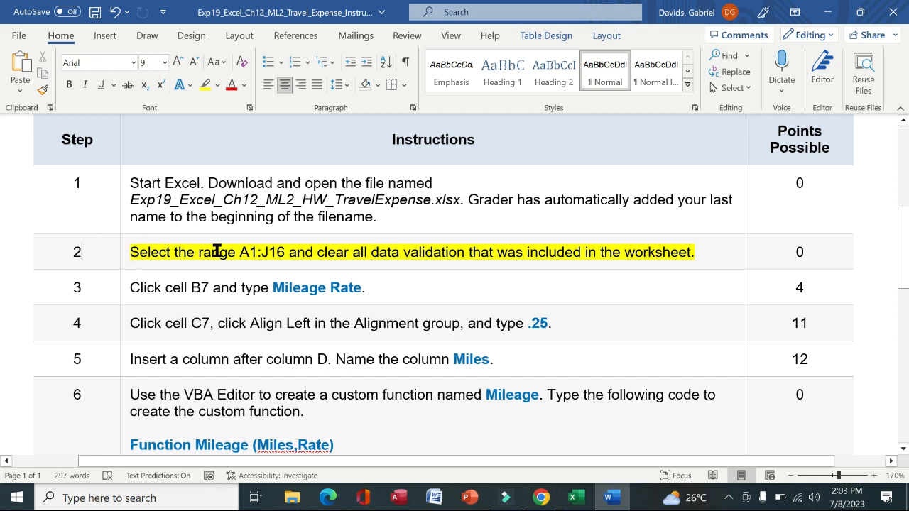
pyautogui.moveTo(287, 255); pyautogui.dragTo(246, 253)
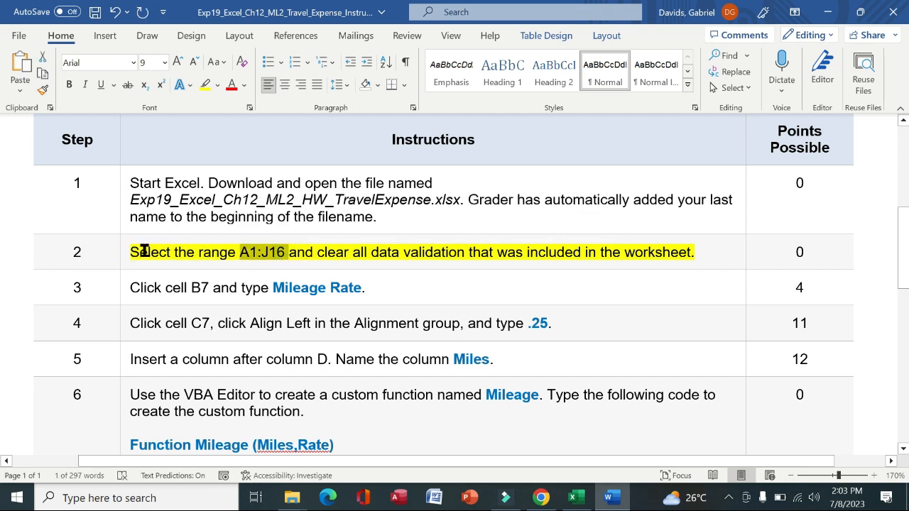
pyautogui.moveTo(134, 251); pyautogui.dragTo(701, 247)
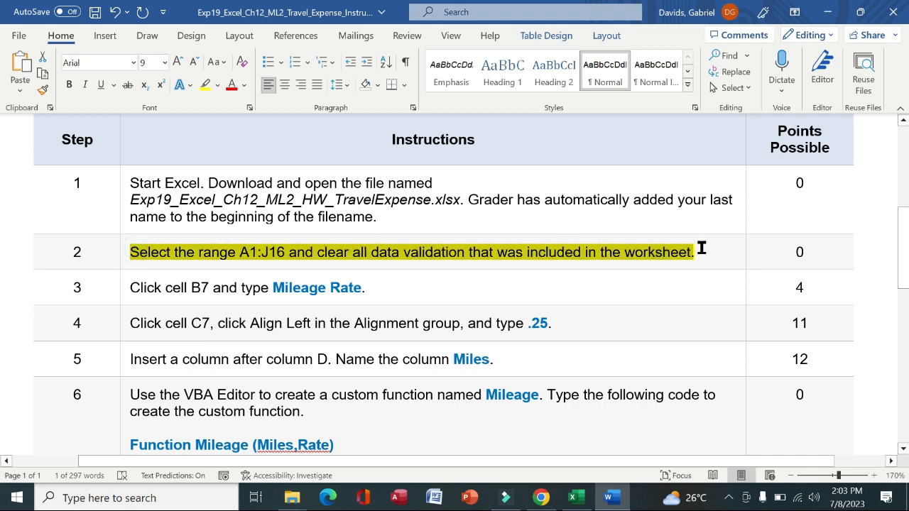
# - Switch to the Excel workbook and select the range A1:J16 on the Travel expense calculator sheet
pyautogui.click(572, 497)
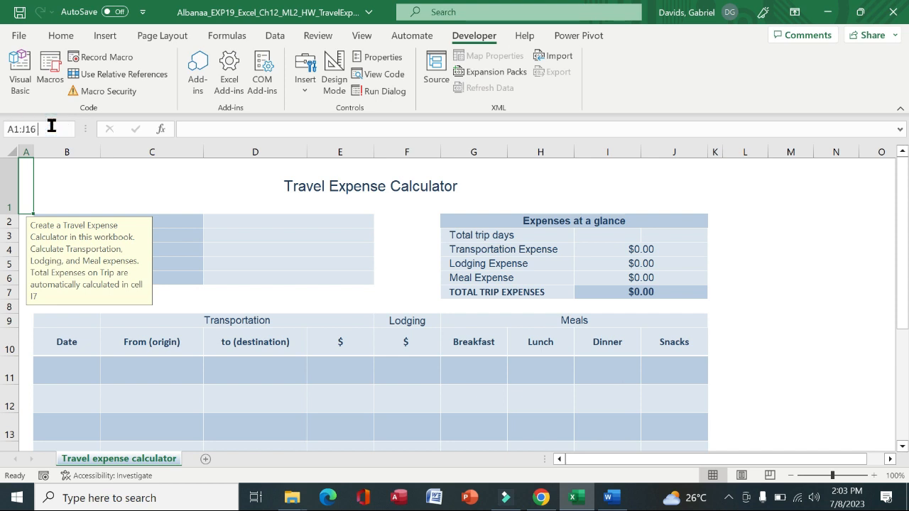
pyautogui.click(51, 129)
pyautogui.write('A1:J16')
pyautogui.press('Return')
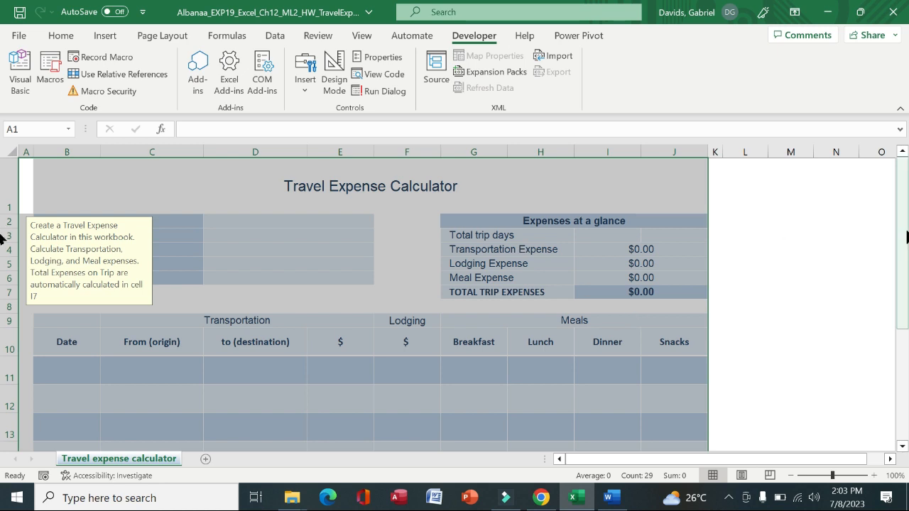
pyautogui.moveTo(902, 203)
pyautogui.mouseDown()
pyautogui.moveTo(908, 319)
pyautogui.moveTo(907, 195)
pyautogui.mouseUp()
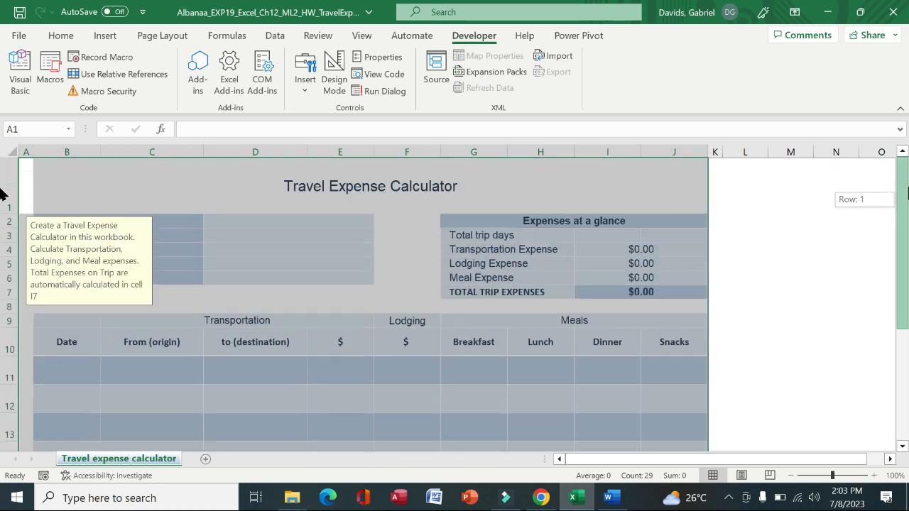
pyautogui.moveTo(906, 252); pyautogui.dragTo(906, 295)
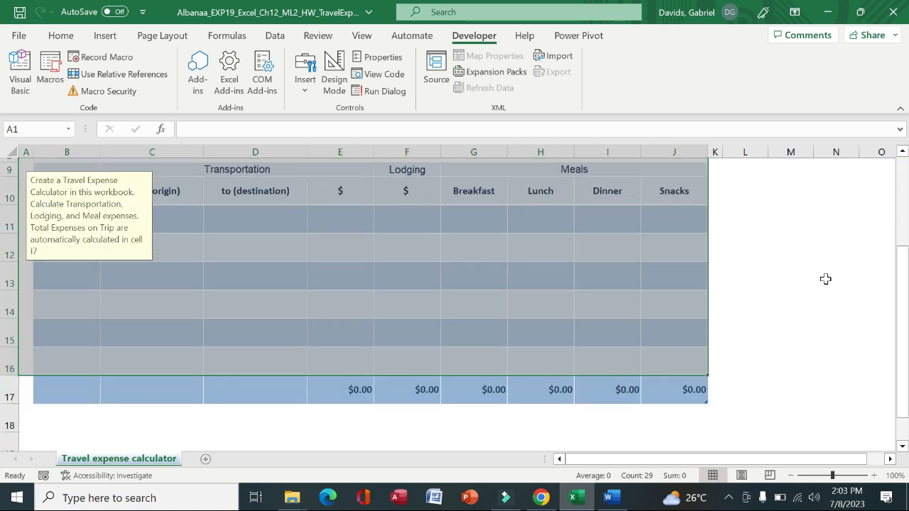
pyautogui.moveTo(902, 294); pyautogui.dragTo(903, 199)
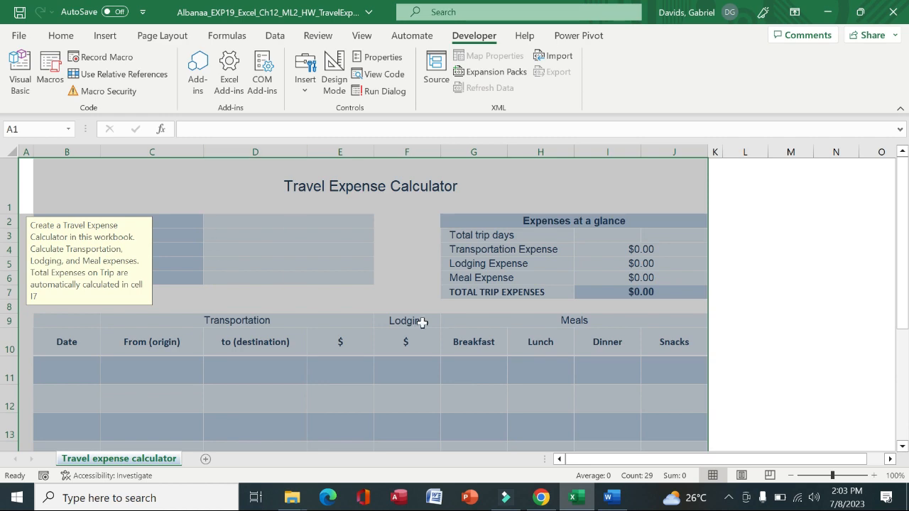
# - Recheck the Word instructions and clear all data validation from the selected range A1:J16 in Excel
pyautogui.click(608, 498)
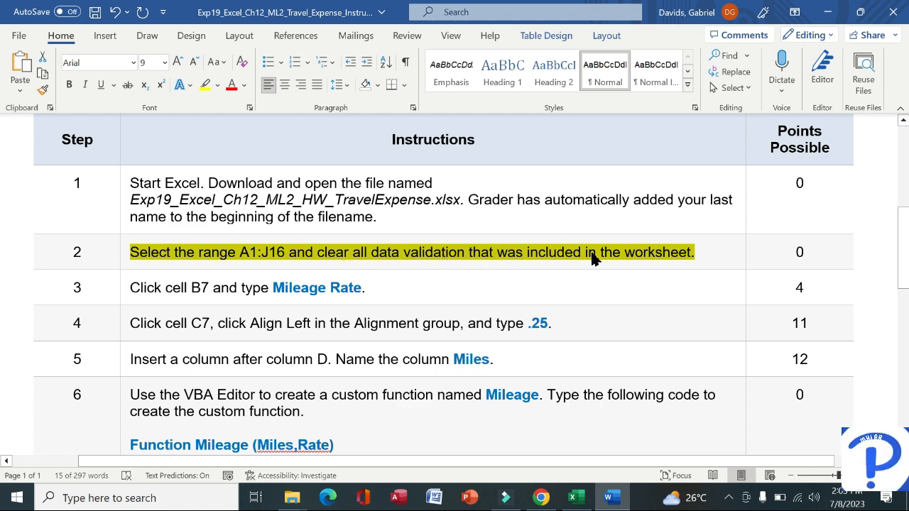
pyautogui.click(587, 501)
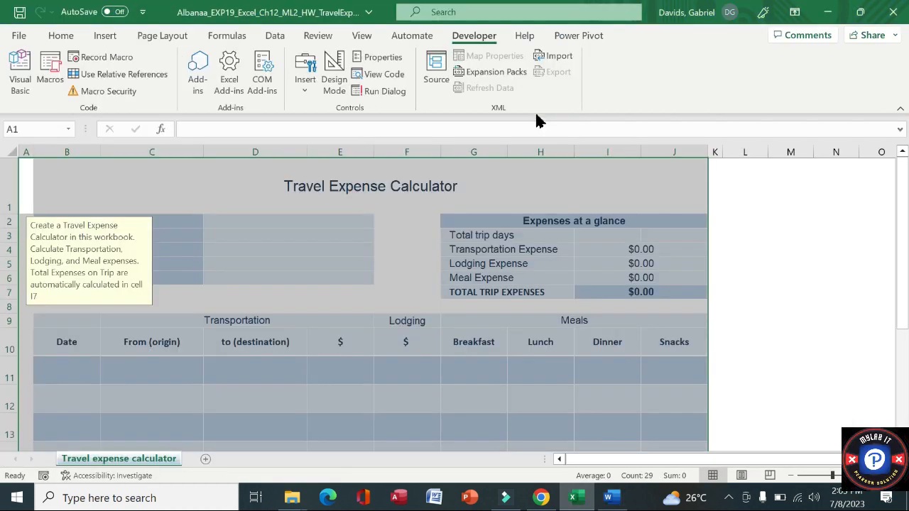
pyautogui.click(274, 39)
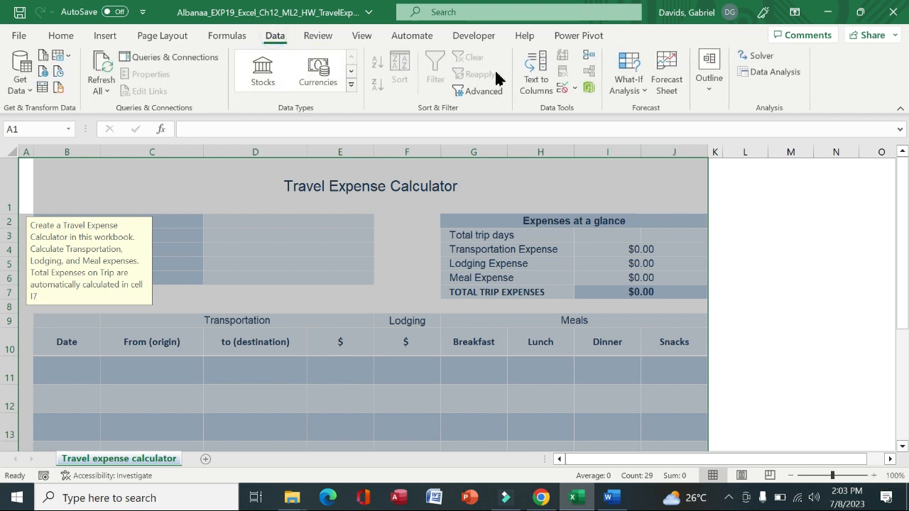
pyautogui.click(575, 90)
pyautogui.click(586, 110)
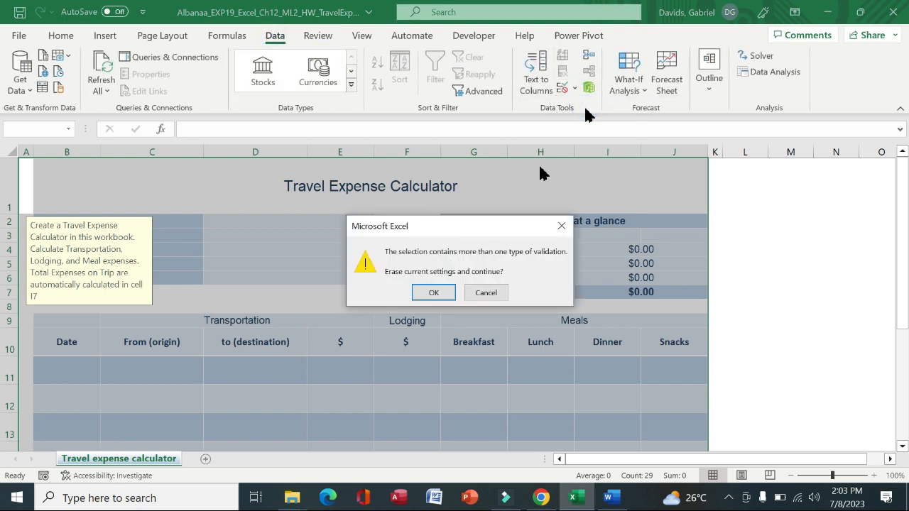
pyautogui.click(434, 291)
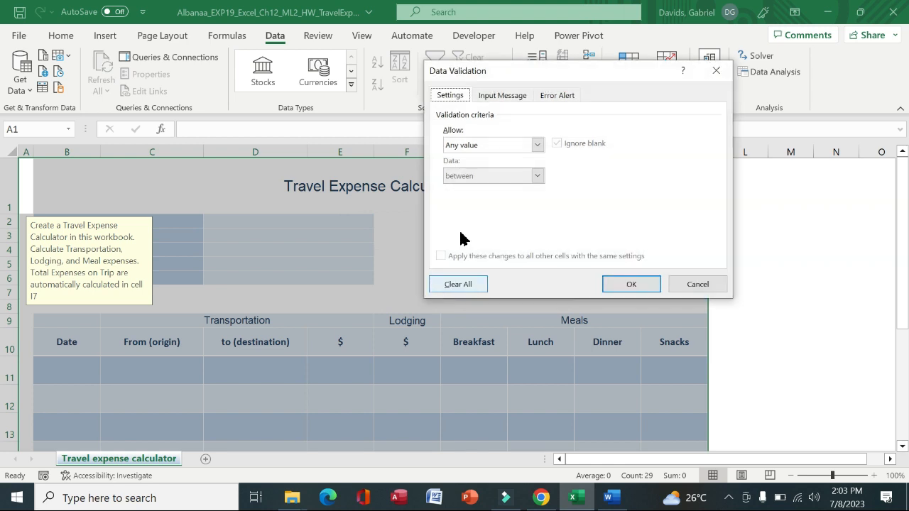
pyautogui.click(461, 284)
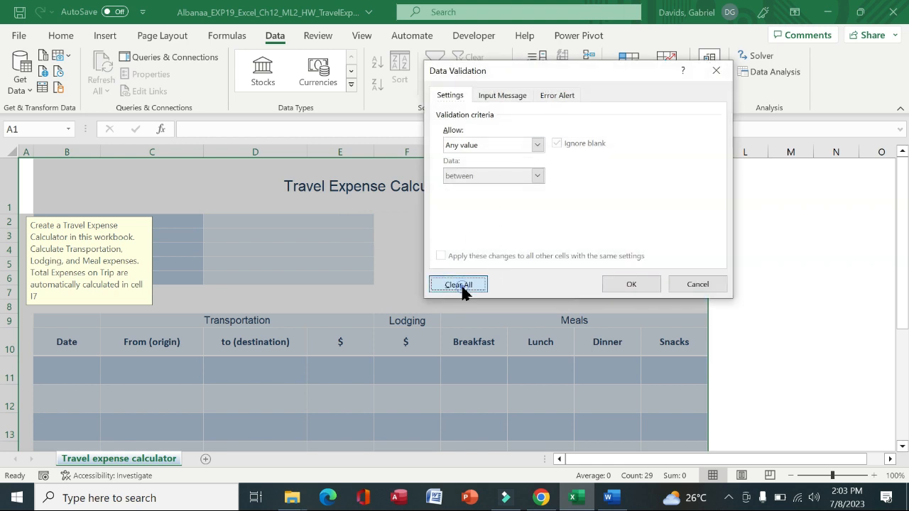
pyautogui.click(631, 284)
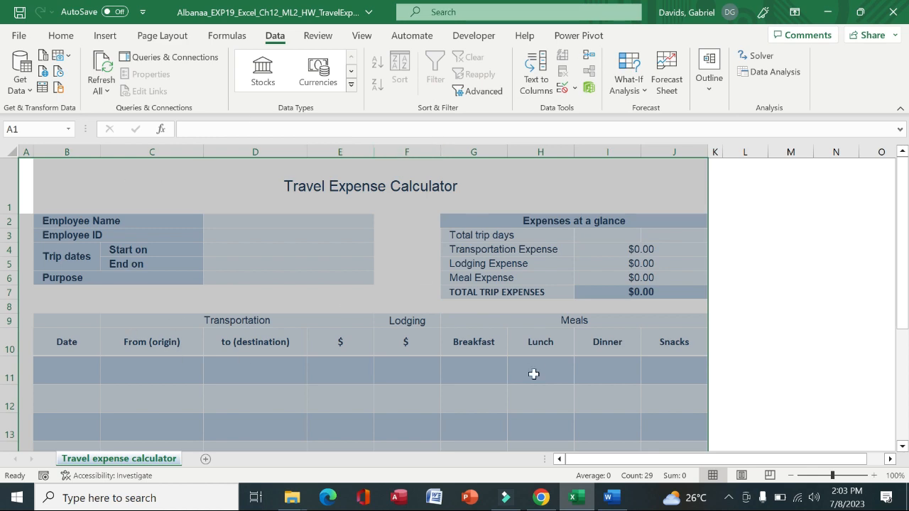
# - Switch to the Word instructions, remove the highlight from step 2 and highlight the step 3 instruction in yellow
pyautogui.click(608, 498)
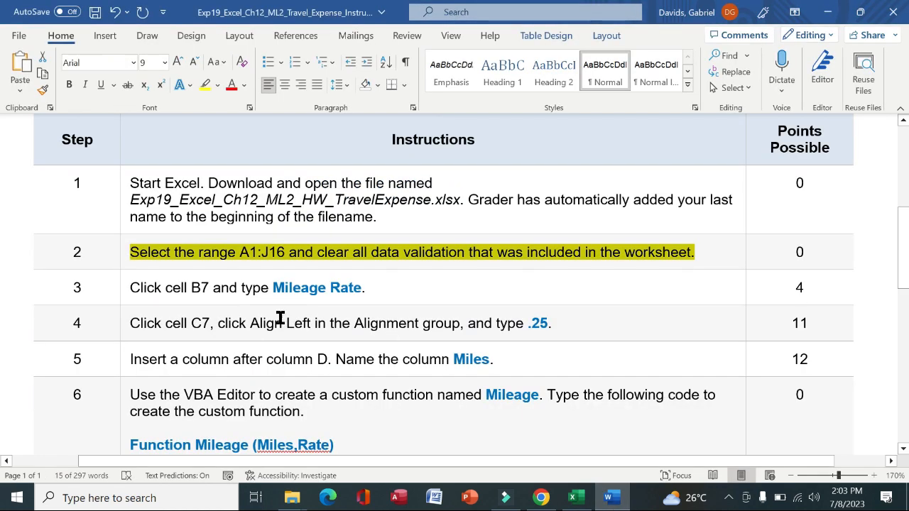
pyautogui.click(124, 257)
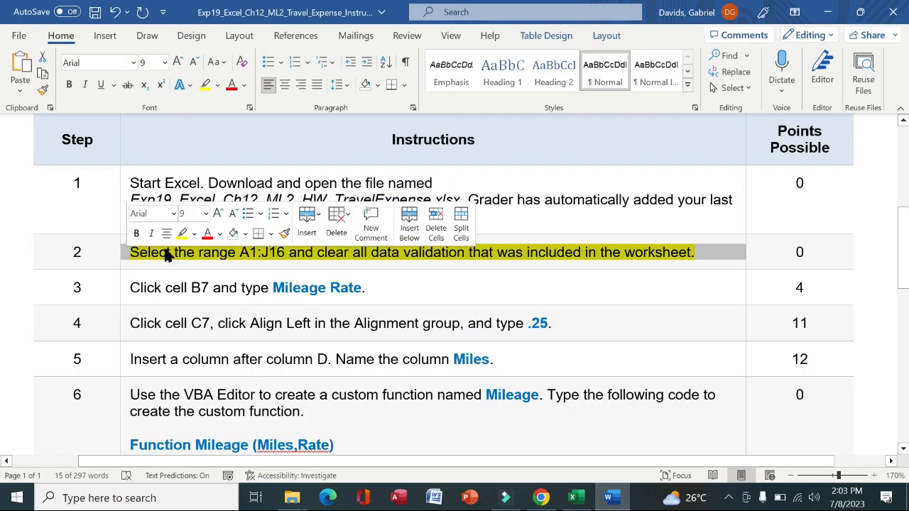
pyautogui.click(181, 239)
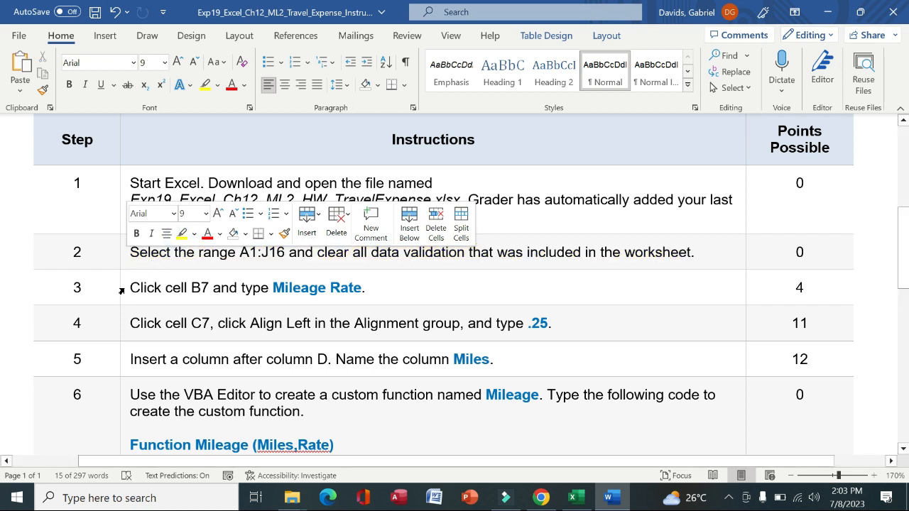
pyautogui.click(124, 289)
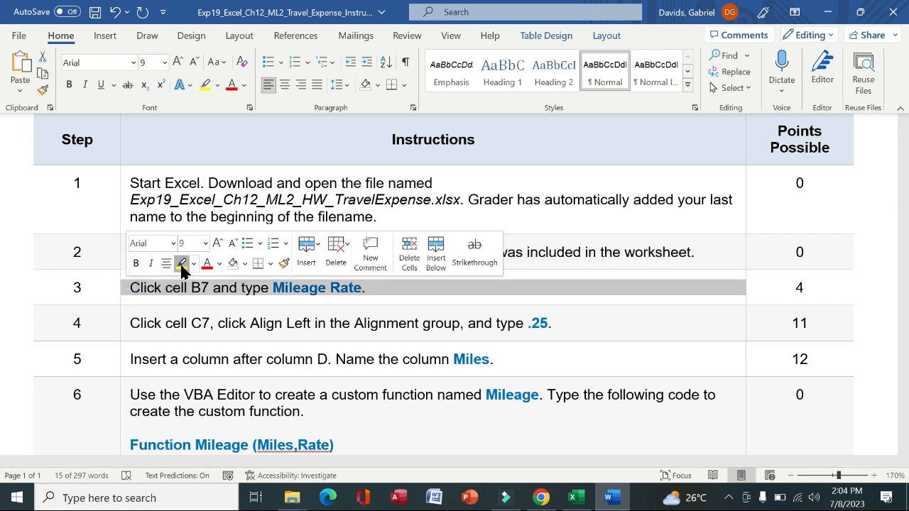
pyautogui.click(182, 264)
# - Copy "Mileage Rate" from the step 3 instruction into cell B7 of the Excel sheet, matching the destination formatting
pyautogui.moveTo(361, 288); pyautogui.dragTo(274, 290)
pyautogui.hotkey('ctrl', 'c')
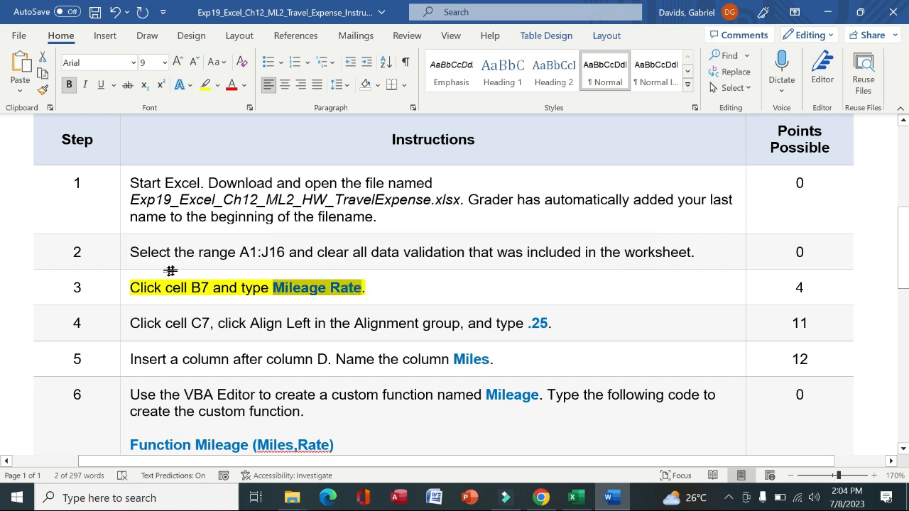
pyautogui.moveTo(133, 286); pyautogui.dragTo(359, 285)
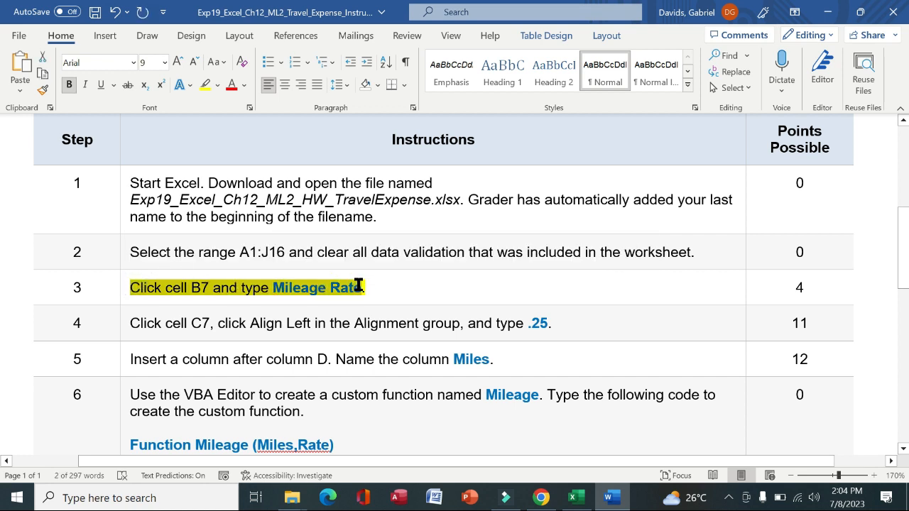
pyautogui.click(574, 497)
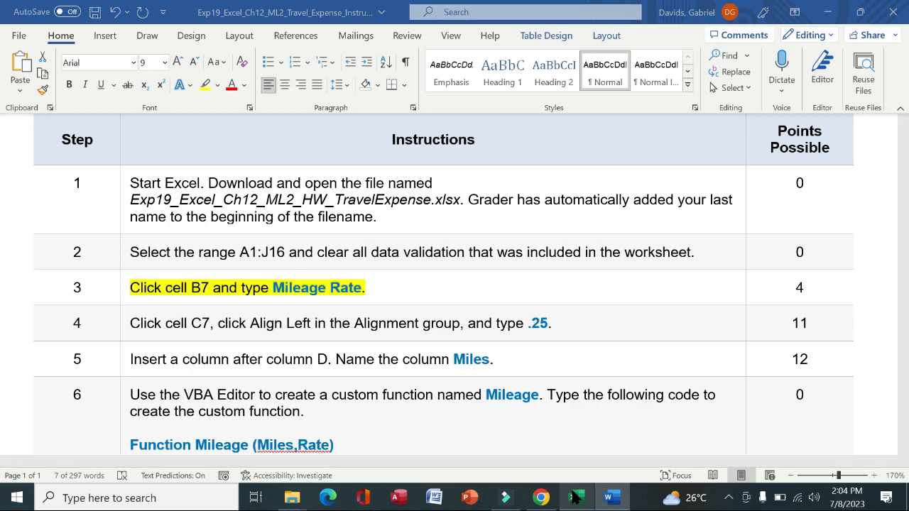
pyautogui.click(71, 290)
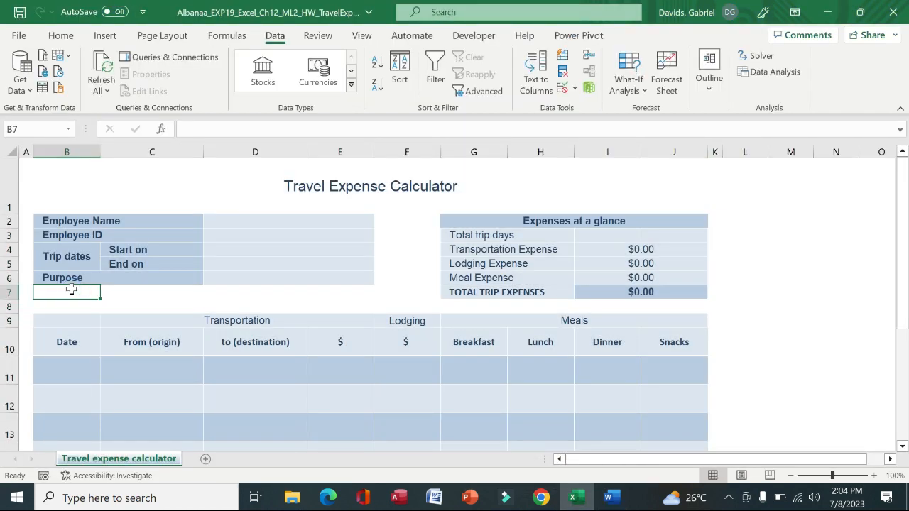
pyautogui.hotkey('ctrl', 'v')
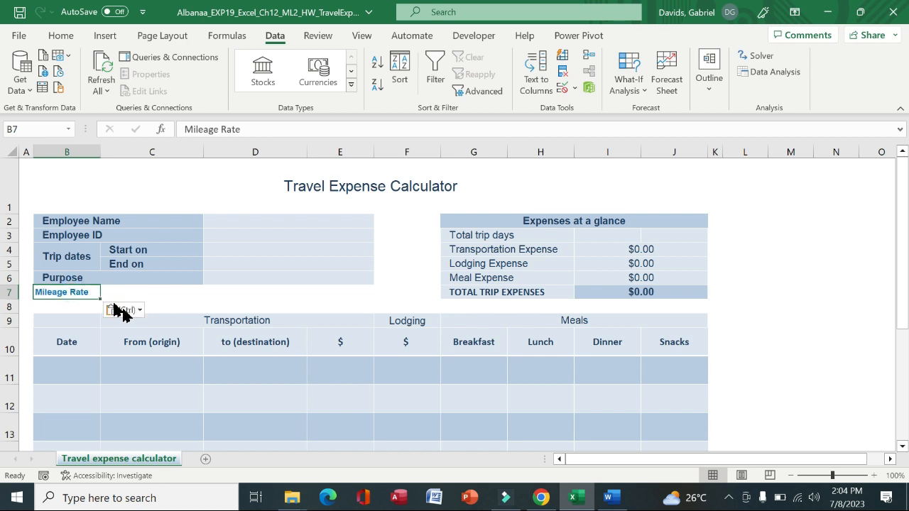
pyautogui.click(138, 311)
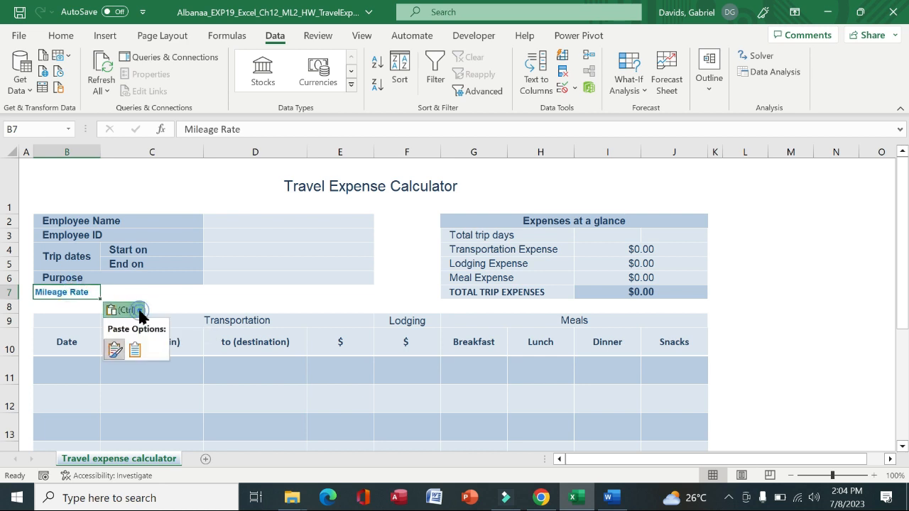
pyautogui.click(136, 349)
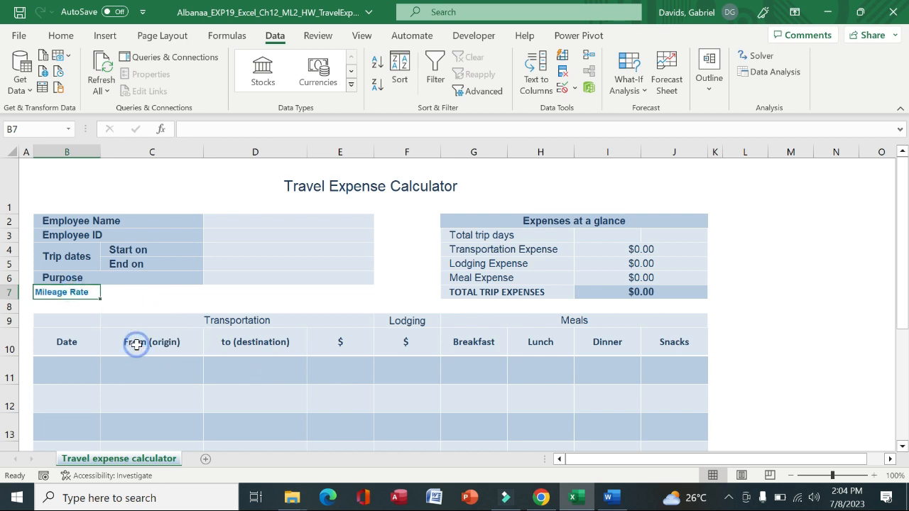
# - Switch to the Word instructions, remove the highlight from step 3 and highlight the step 4 instruction in yellow
pyautogui.click(613, 498)
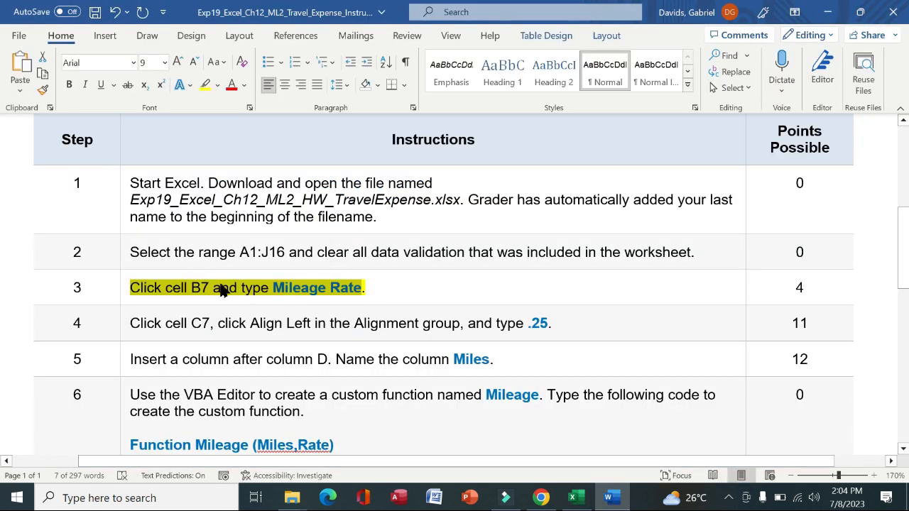
pyautogui.click(121, 288)
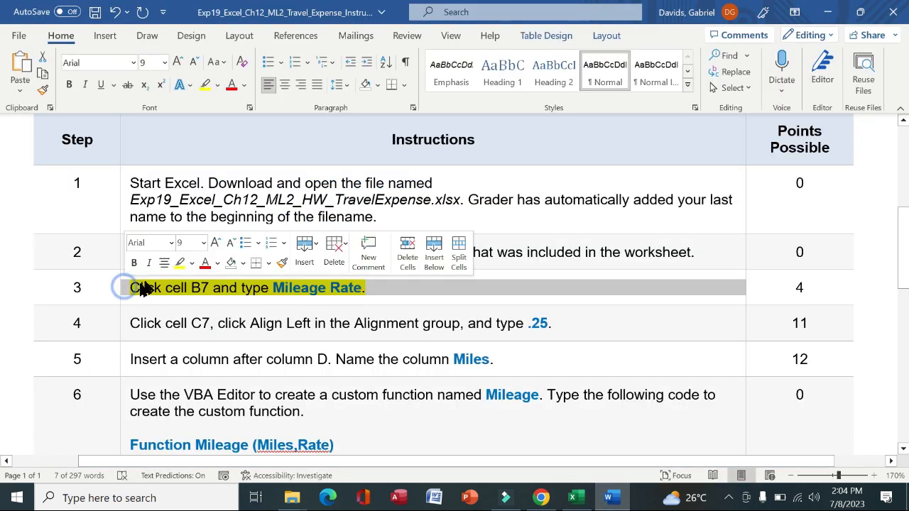
pyautogui.click(177, 265)
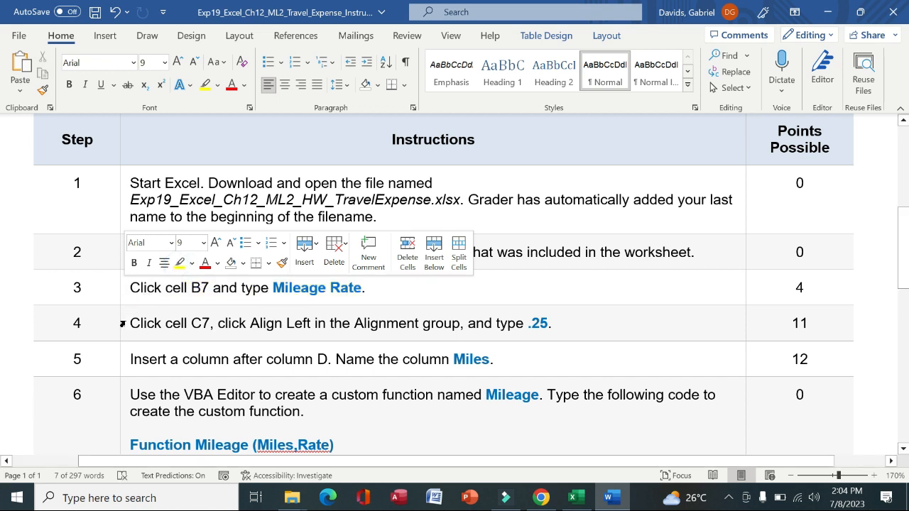
pyautogui.click(122, 323)
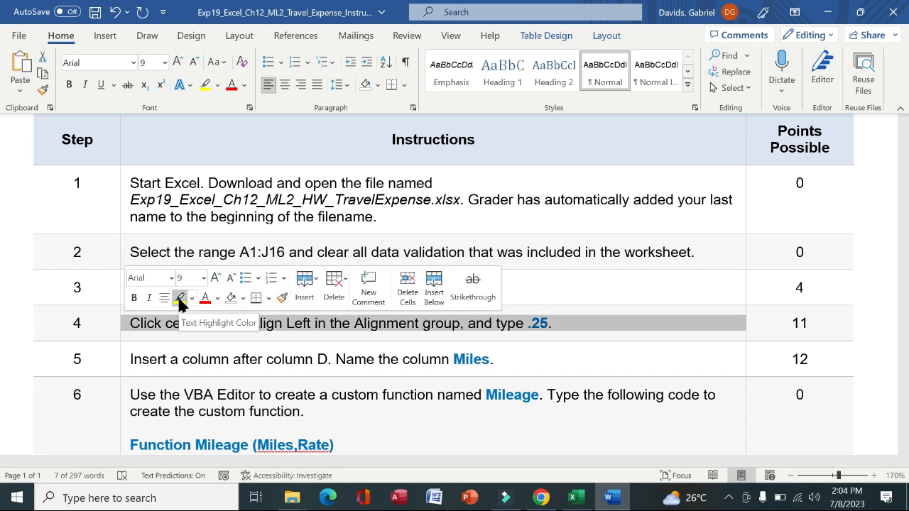
pyautogui.click(180, 298)
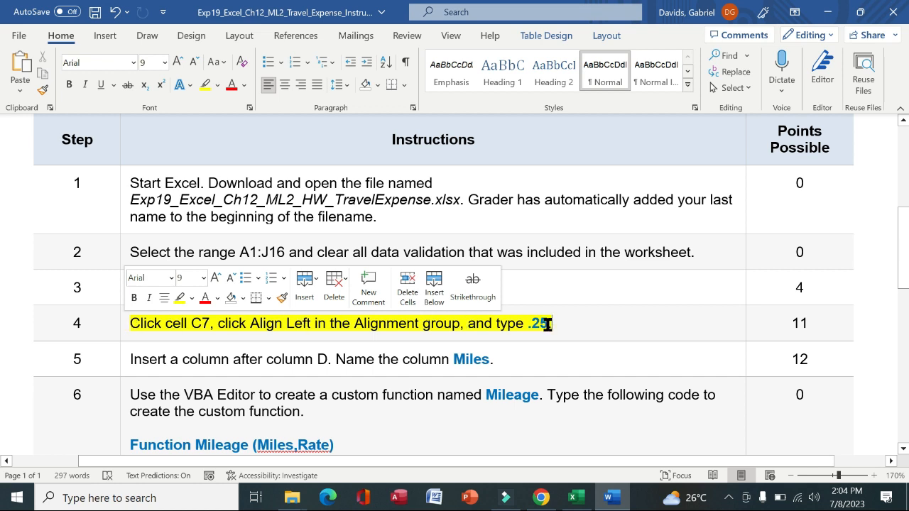
# - Recheck the step 4 instruction, then in the Excel sheet enter .25 in cell C7 and left-align it
pyautogui.moveTo(547, 324); pyautogui.dragTo(529, 325)
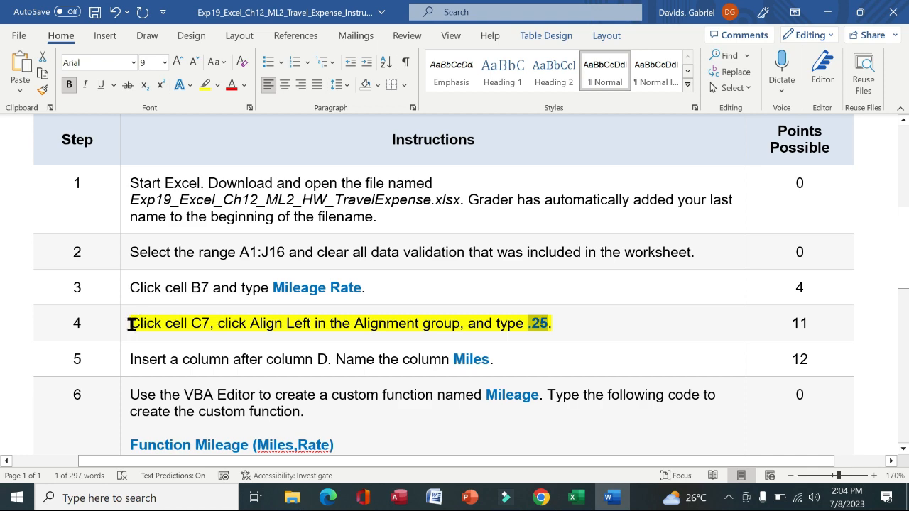
pyautogui.moveTo(133, 325); pyautogui.dragTo(556, 319)
pyautogui.click(577, 499)
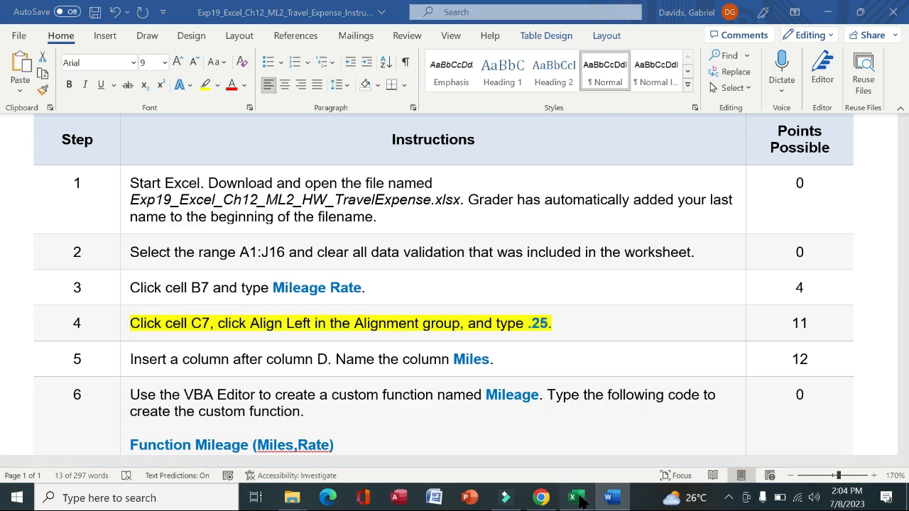
pyautogui.click(171, 299)
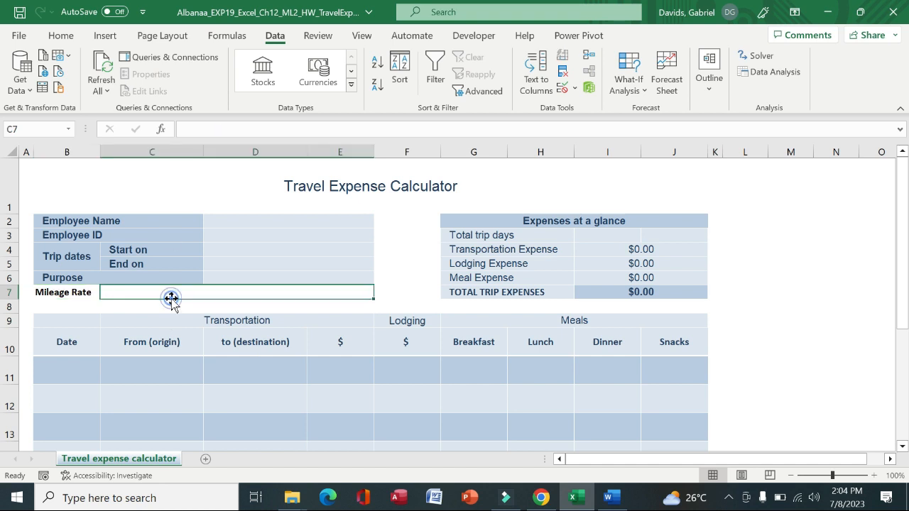
pyautogui.write('.25')
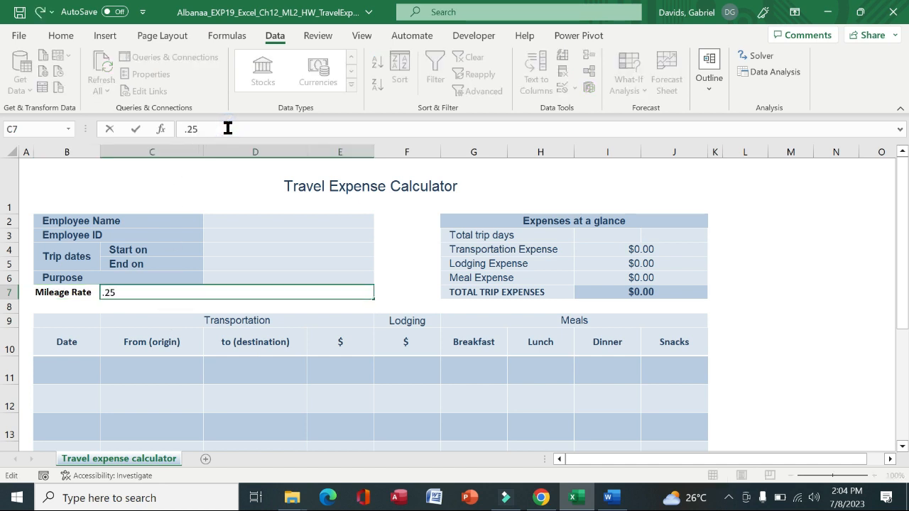
pyautogui.click(192, 193)
pyautogui.click(149, 291)
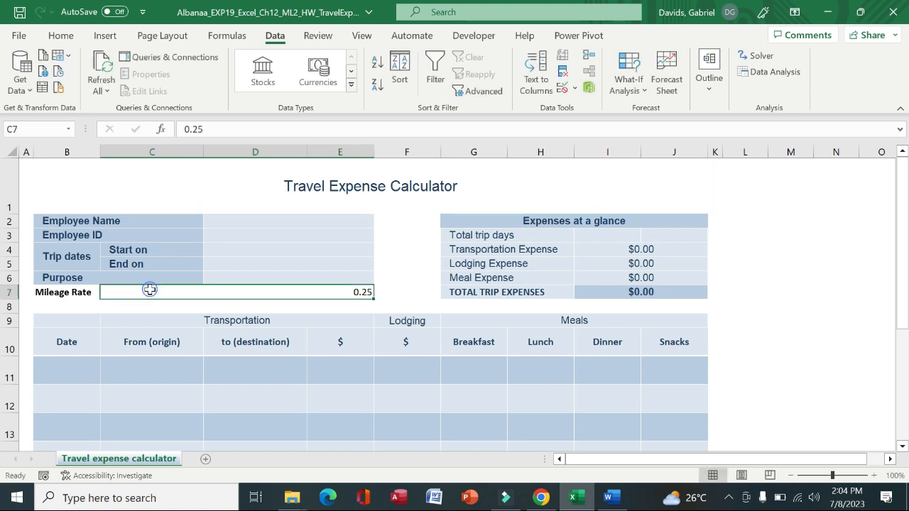
pyautogui.click(61, 40)
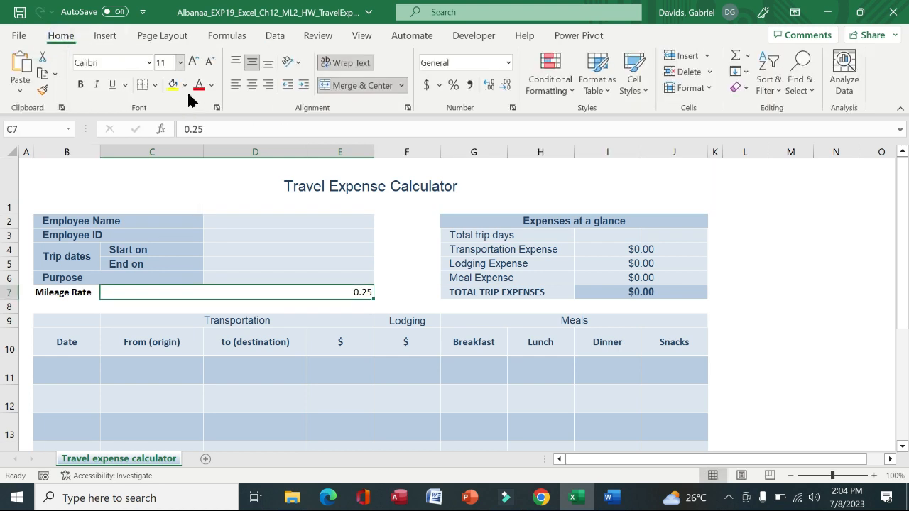
pyautogui.click(237, 85)
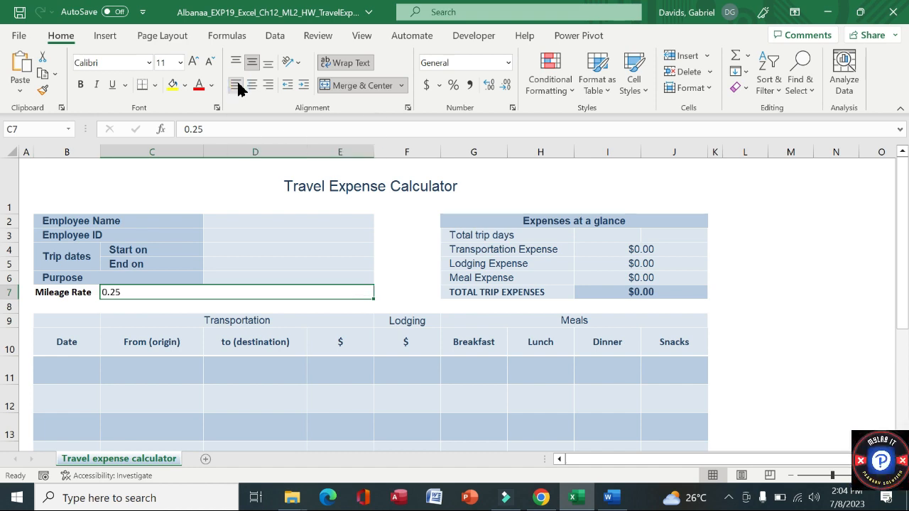
# - Return to the Word instructions, clear the step 4 highlight and highlight the step 5 instruction in yellow
pyautogui.click(608, 497)
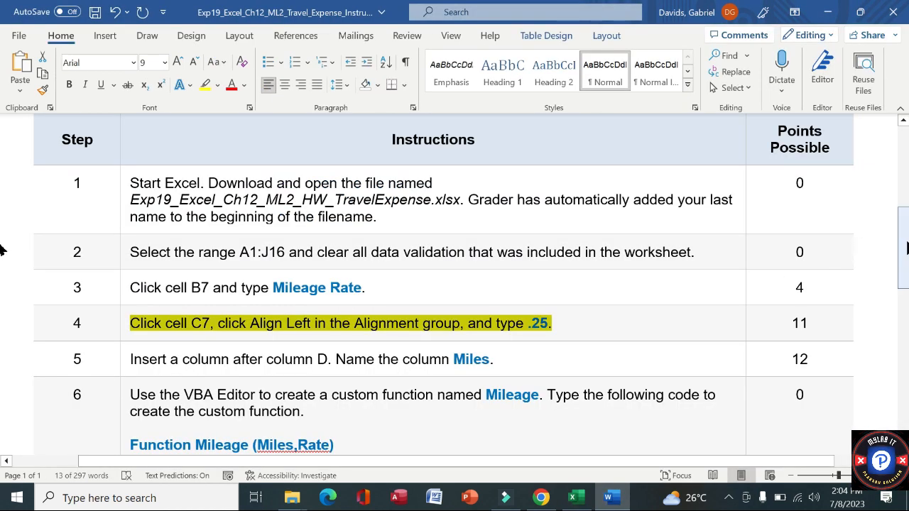
pyautogui.click(119, 327)
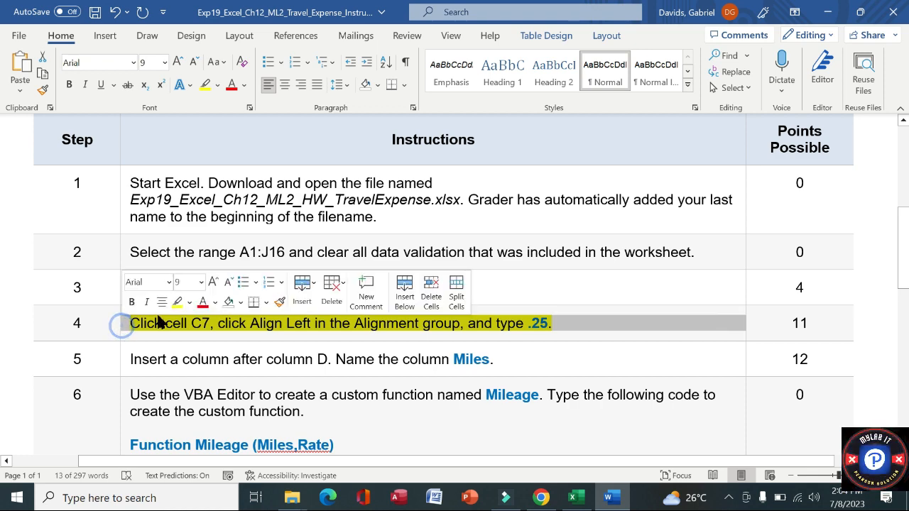
pyautogui.click(177, 301)
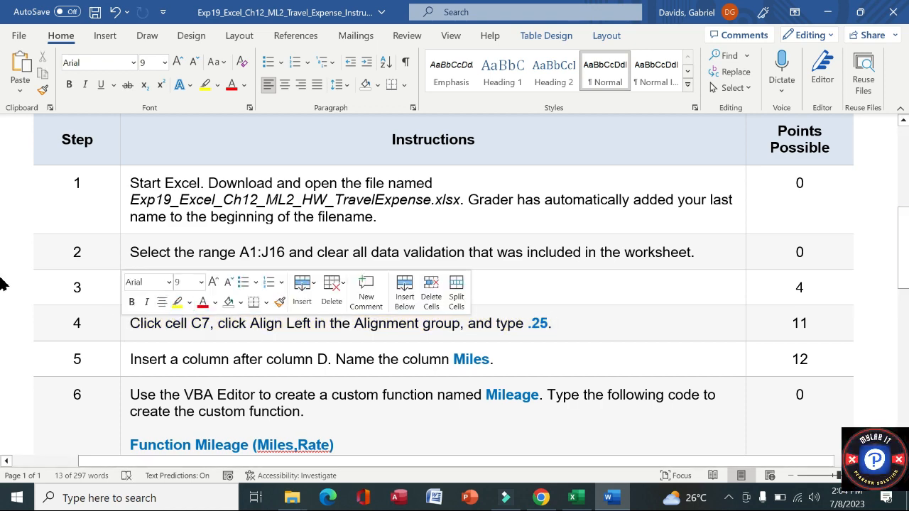
pyautogui.scroll(-3, 3, 284)
pyautogui.scroll(-4, 2, 313)
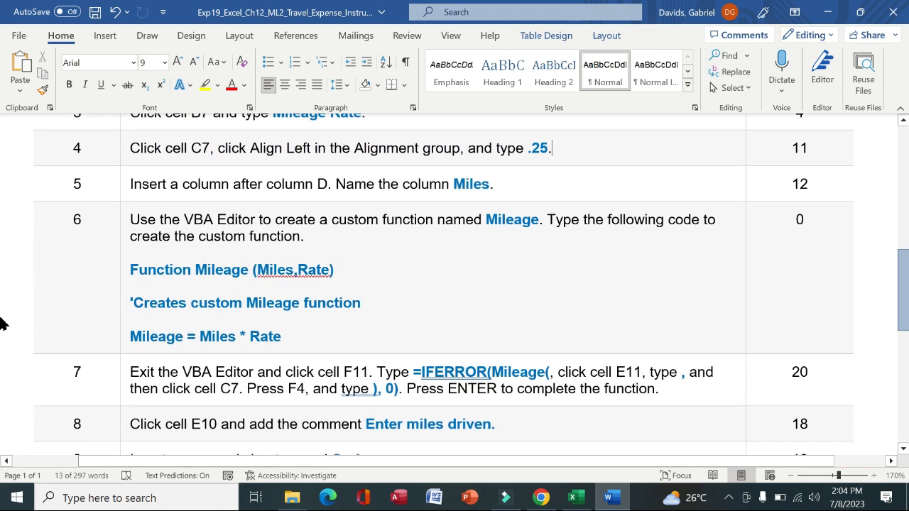
pyautogui.click(416, 283)
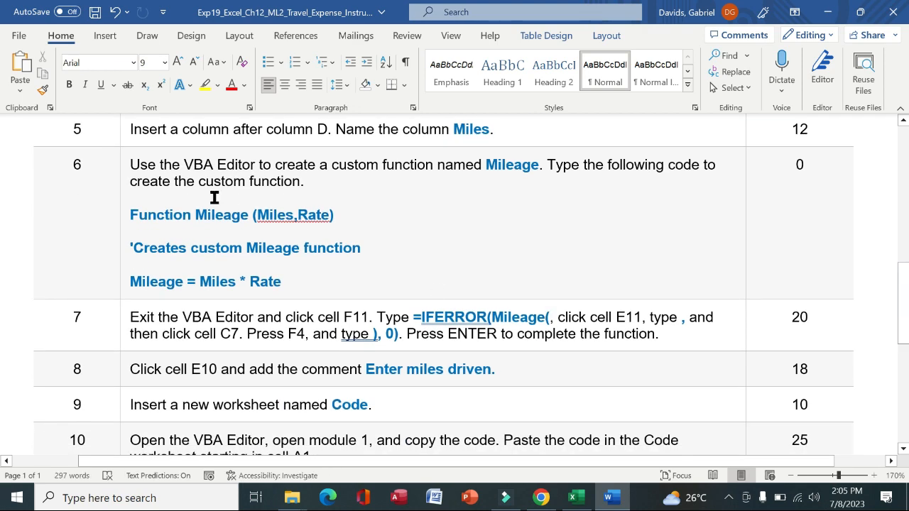
pyautogui.click(124, 140)
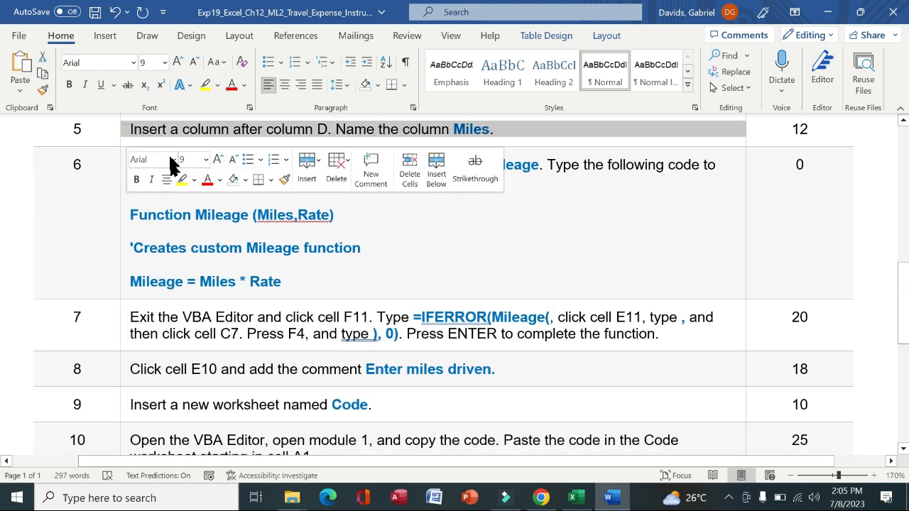
pyautogui.click(182, 180)
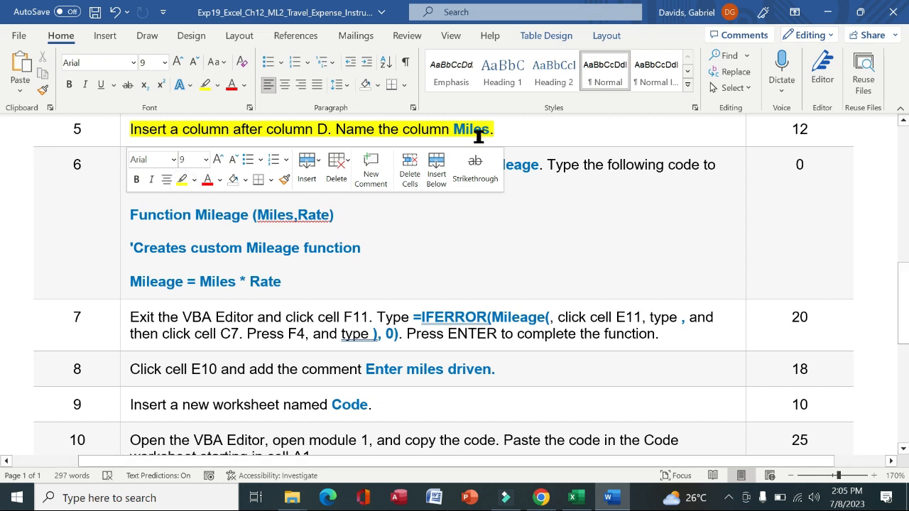
# - Recheck the step 5 instruction and insert a new column in front of the "to (destination)" column in the Excel sheet
pyautogui.moveTo(489, 129); pyautogui.dragTo(461, 130)
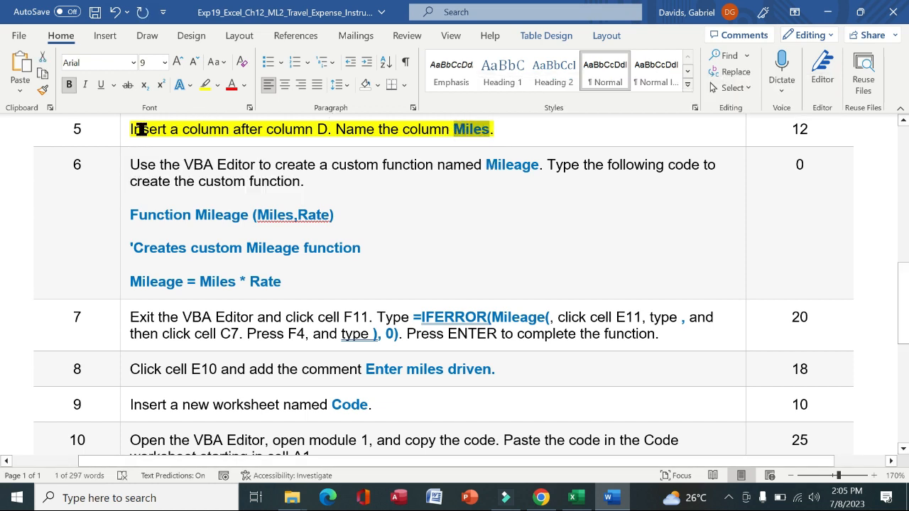
pyautogui.moveTo(132, 129); pyautogui.dragTo(502, 130)
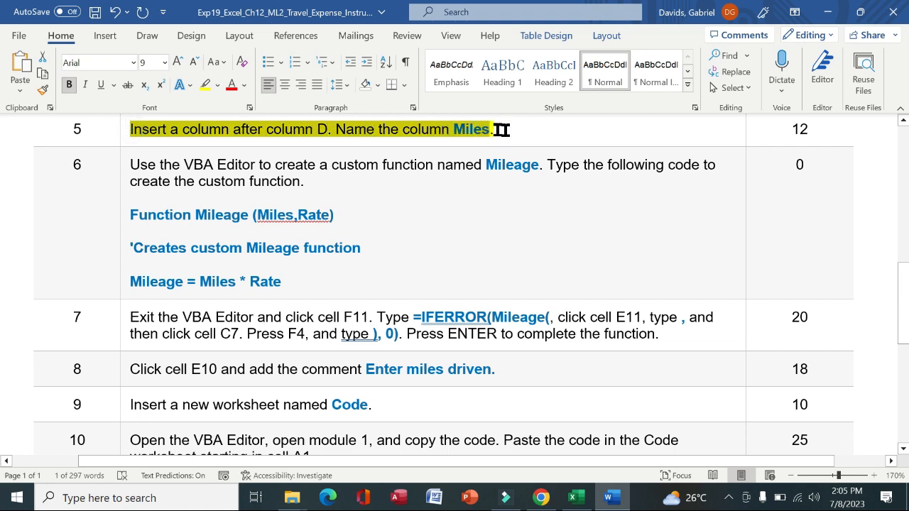
pyautogui.click(576, 497)
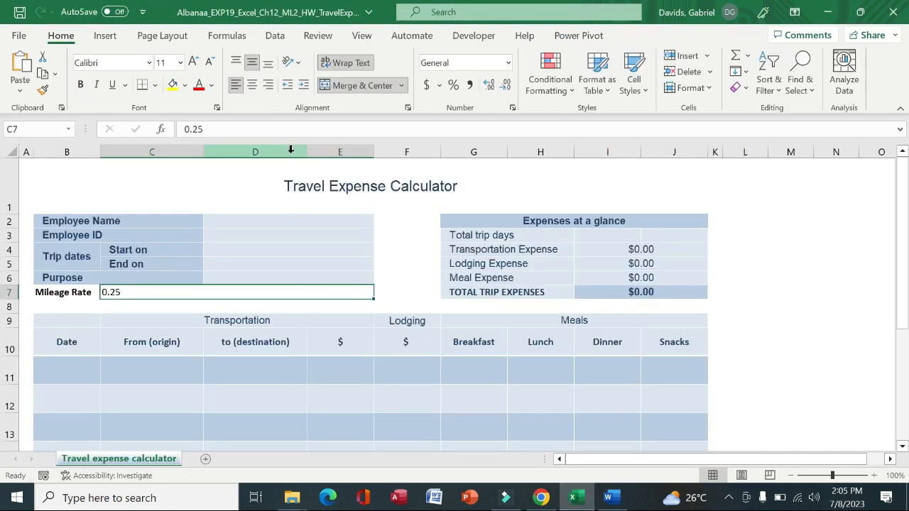
pyautogui.click(290, 151)
pyautogui.rightClick(290, 152)
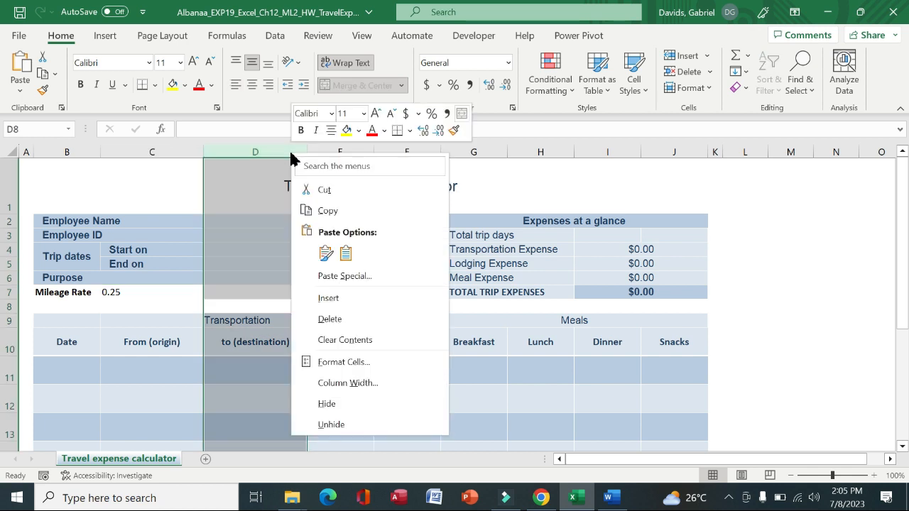
pyautogui.click(346, 302)
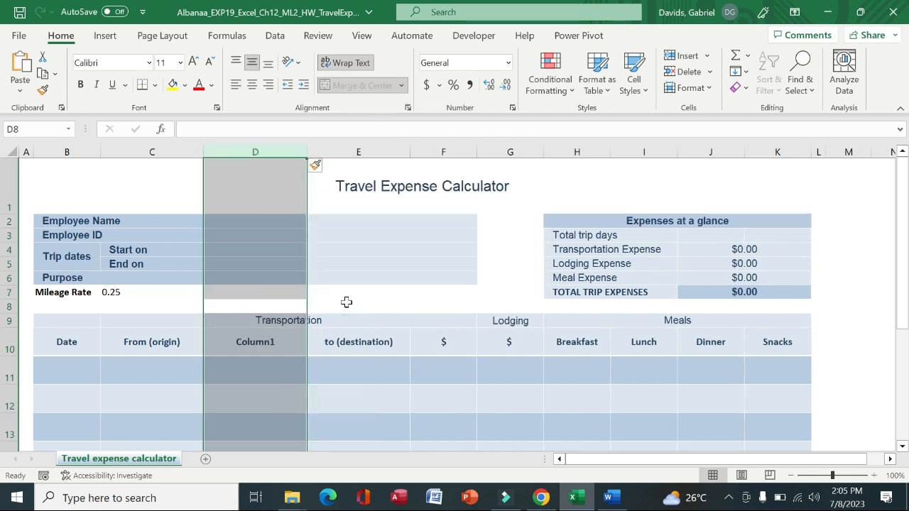
# - Rename the header of the newly inserted column in cell D10 to Miles
pyautogui.click(257, 340)
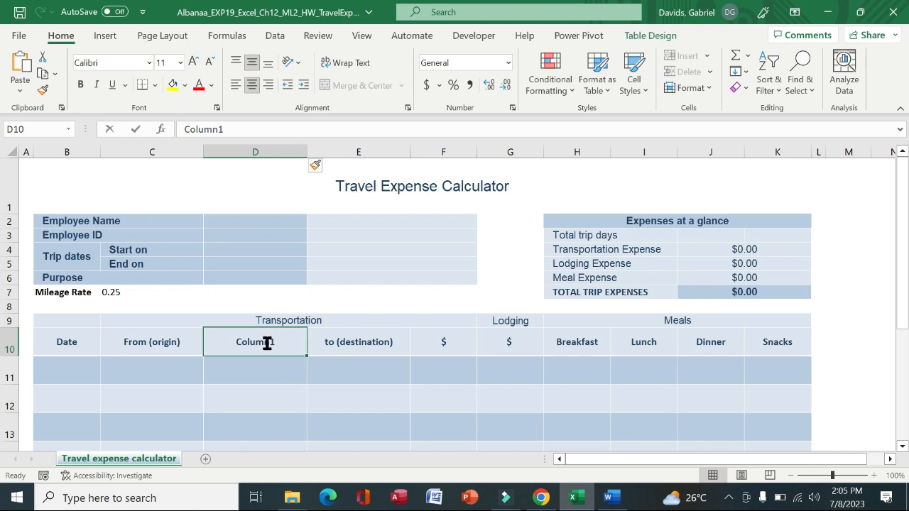
pyautogui.doubleClick(277, 343)
pyautogui.moveTo(276, 343); pyautogui.dragTo(248, 342)
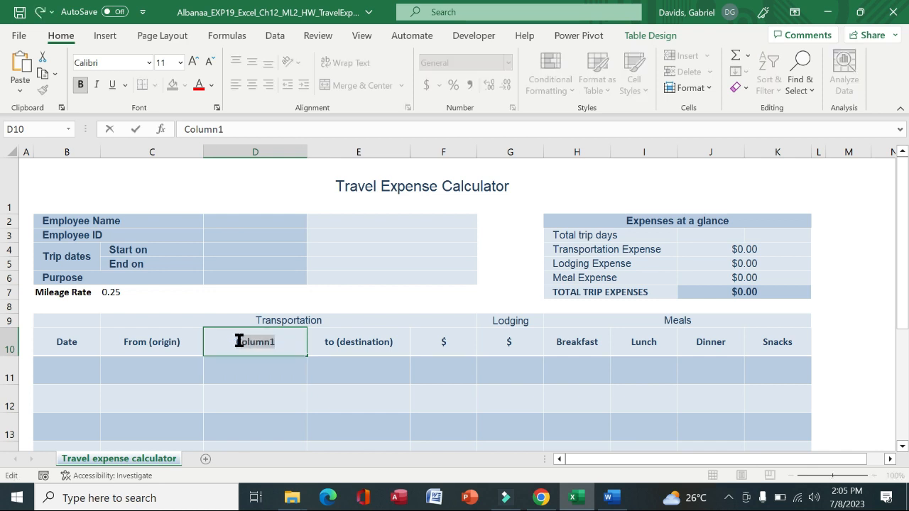
pyautogui.write('Miles')
pyautogui.press('Return')
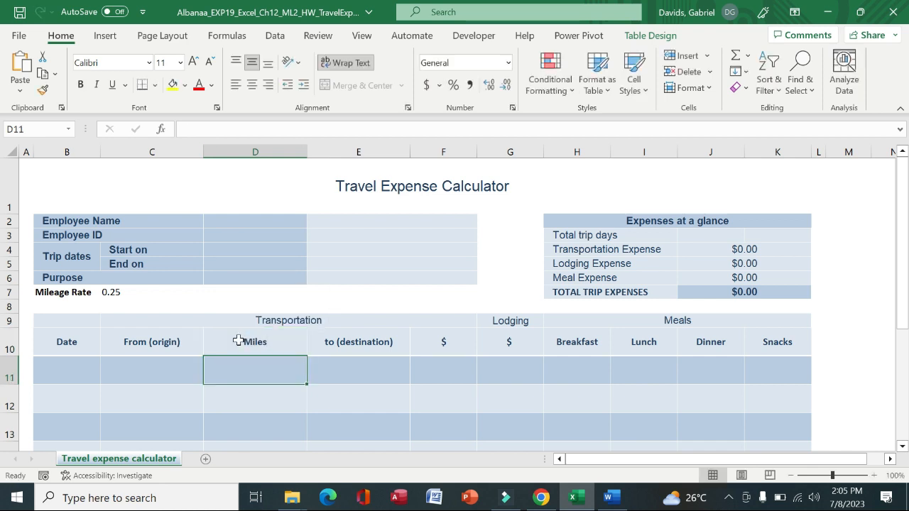
# - Switch to the Word instructions, remove the step 5 highlight and highlight the whole step 6 instruction with its code in yellow
pyautogui.click(614, 501)
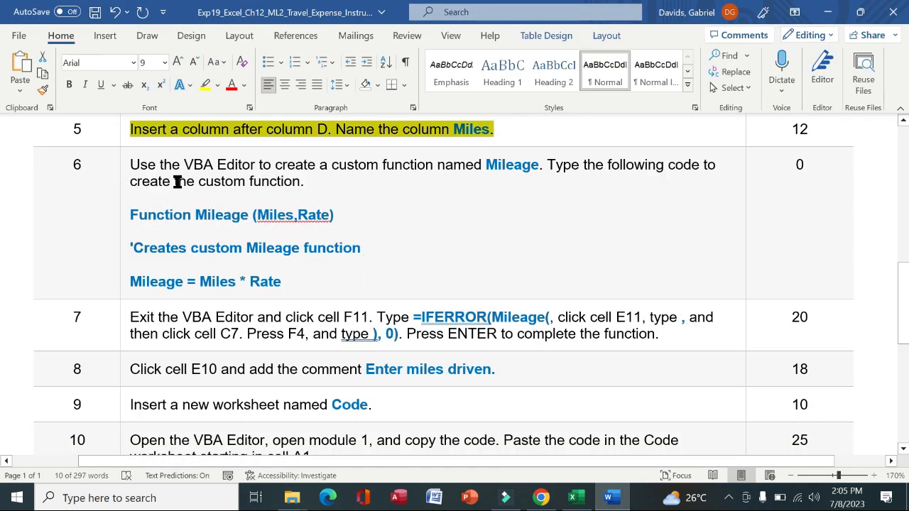
pyautogui.click(123, 142)
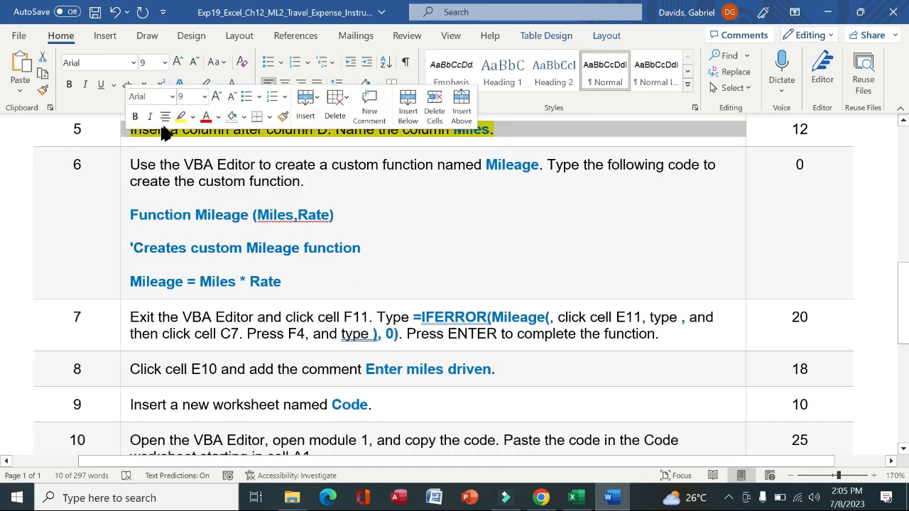
pyautogui.click(181, 118)
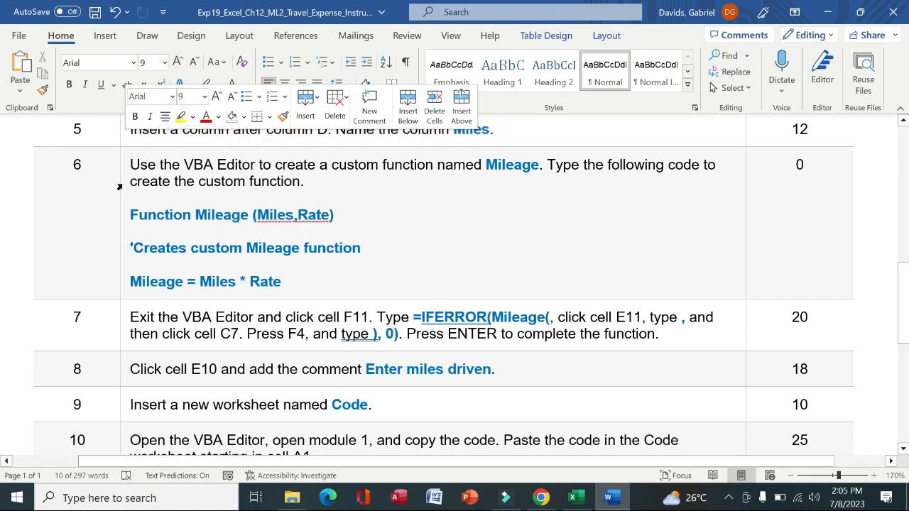
pyautogui.click(120, 185)
pyautogui.click(176, 163)
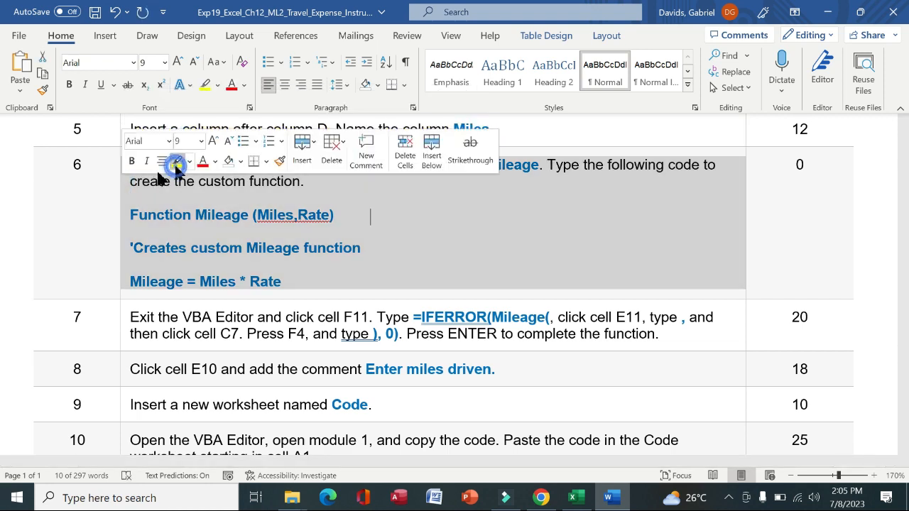
pyautogui.click(102, 187)
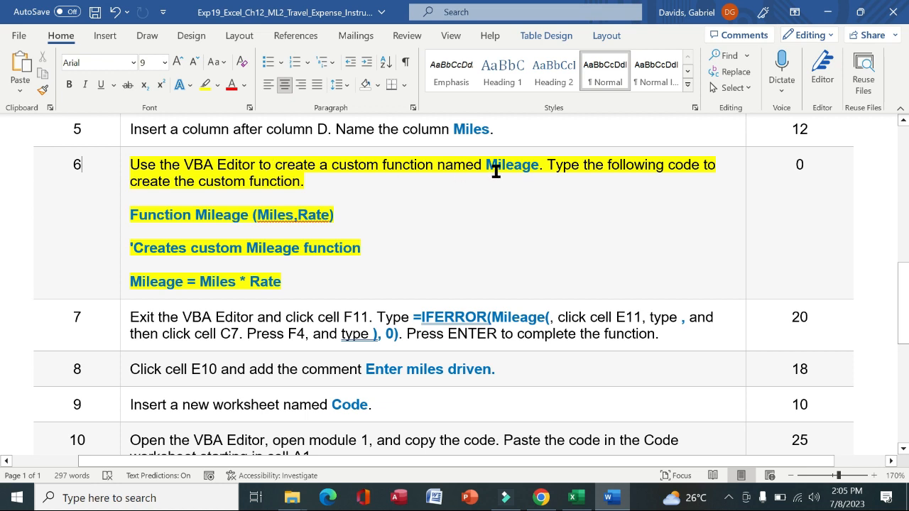
# - Review the step 6 instruction about creating the custom Mileage function and switch back to the Excel workbook
pyautogui.moveTo(538, 166); pyautogui.dragTo(488, 165)
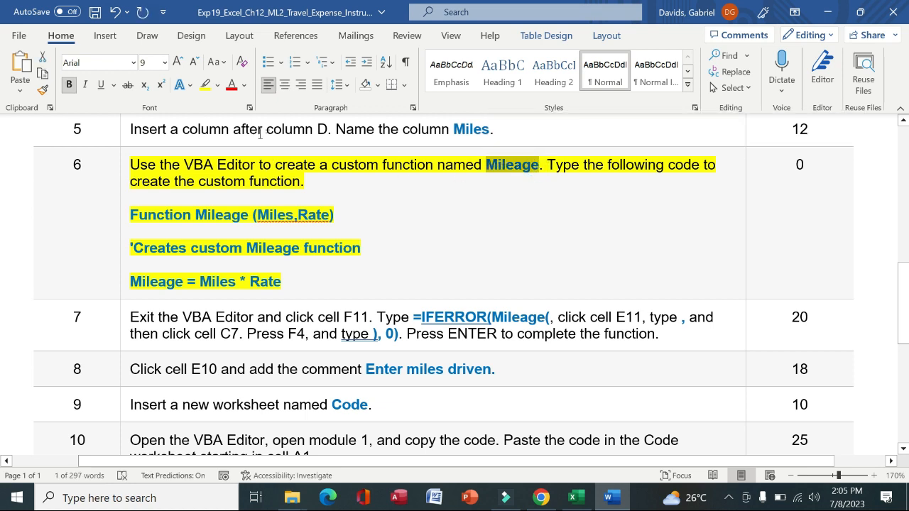
pyautogui.moveTo(130, 164); pyautogui.dragTo(531, 164)
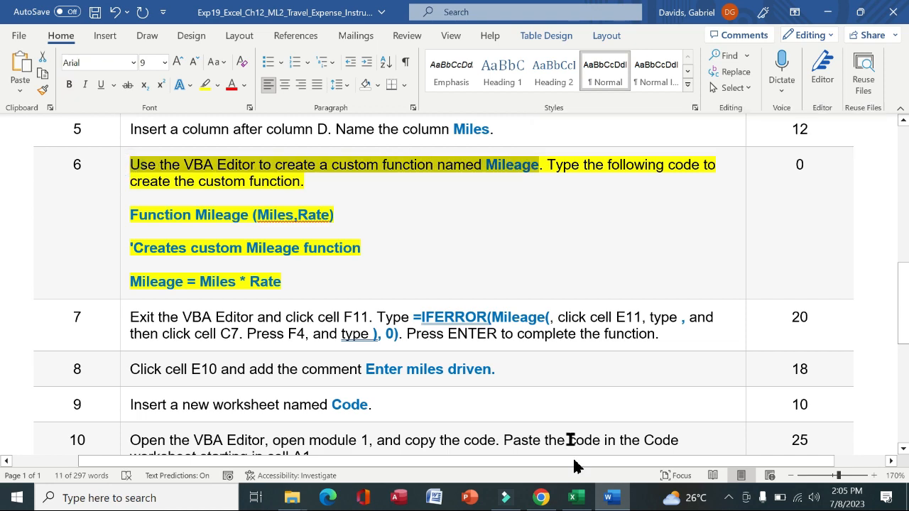
pyautogui.click(572, 497)
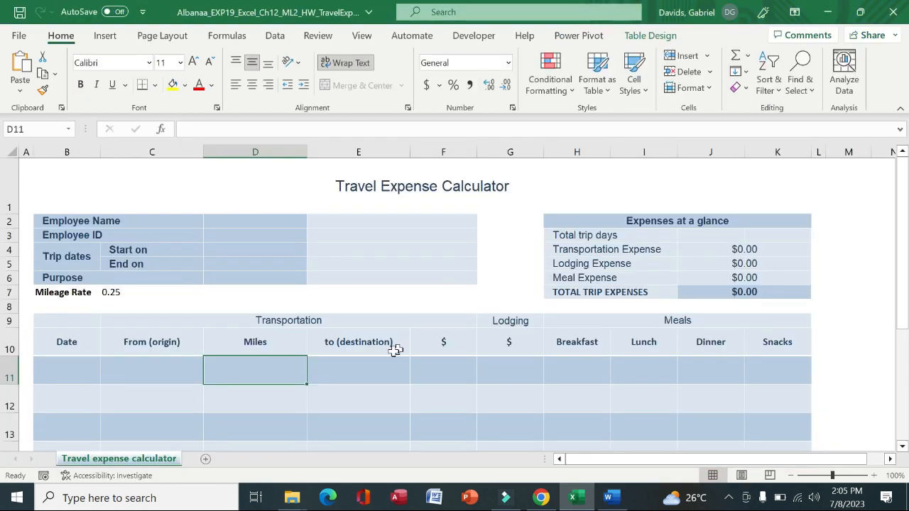
# - Open the Visual Basic Editor for the travel expense workbook and show the Project Explorer
pyautogui.click(476, 39)
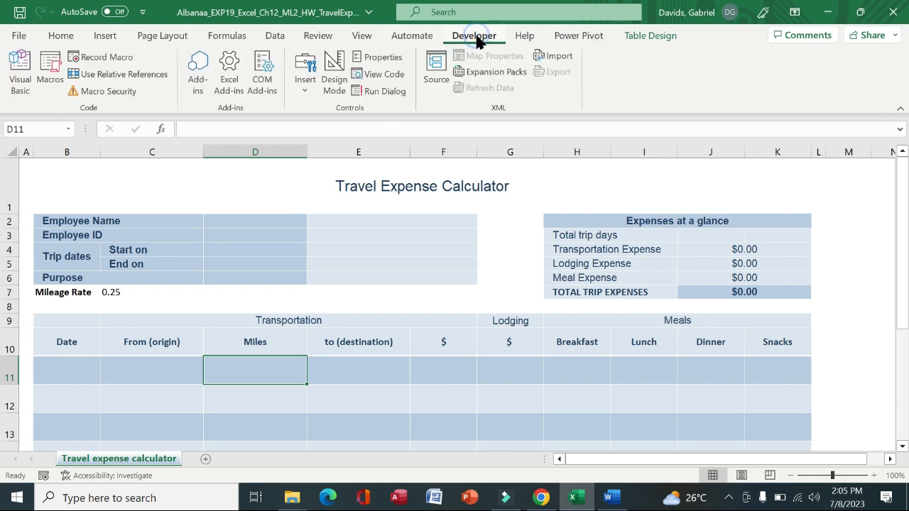
pyautogui.click(22, 82)
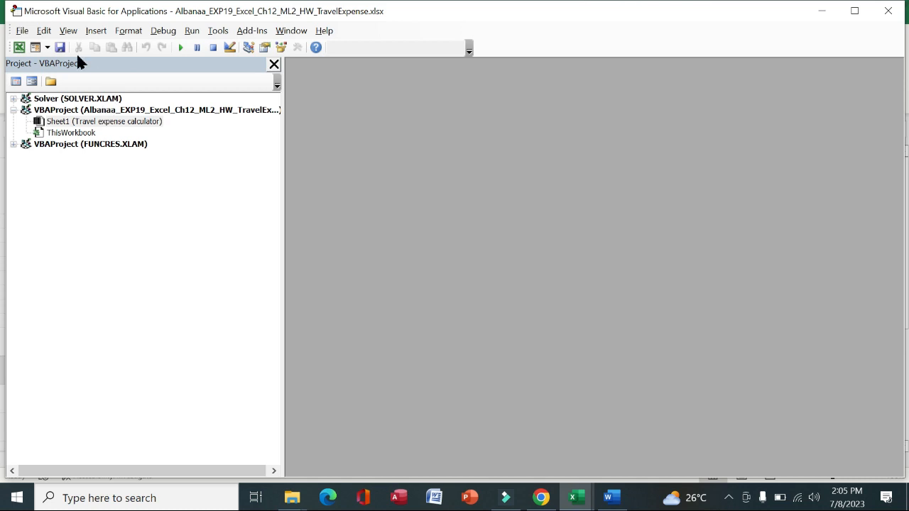
pyautogui.click(66, 34)
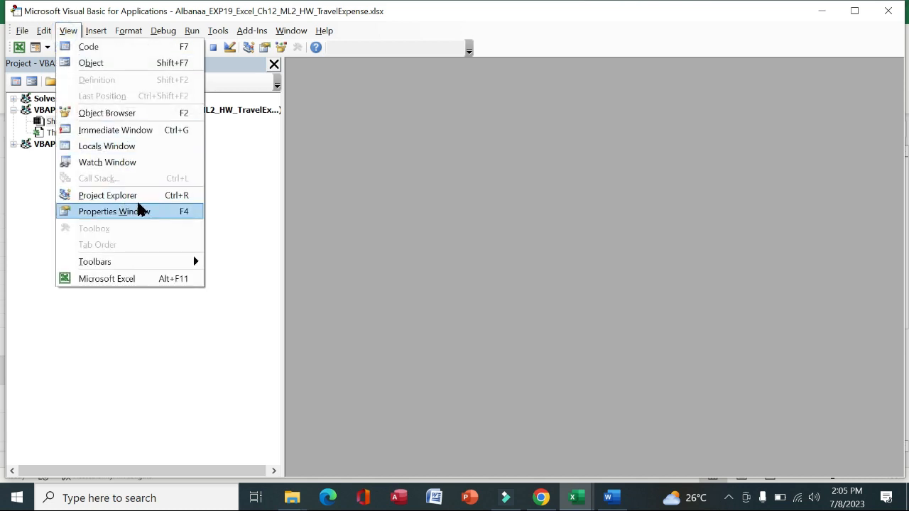
pyautogui.click(134, 198)
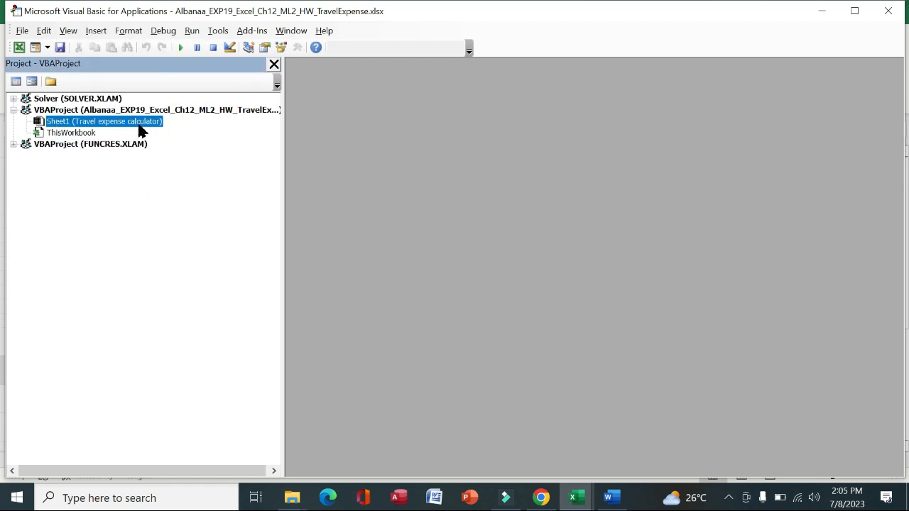
pyautogui.rightClick(141, 126)
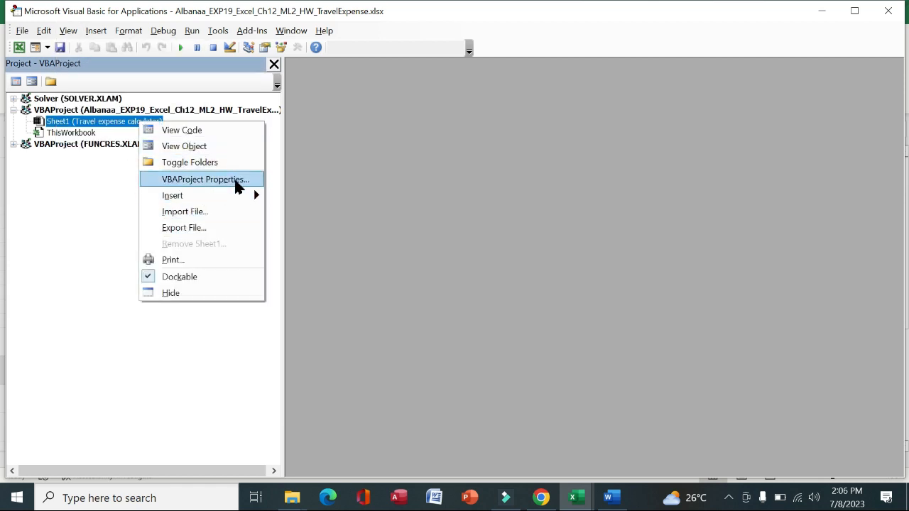
pyautogui.click(235, 182)
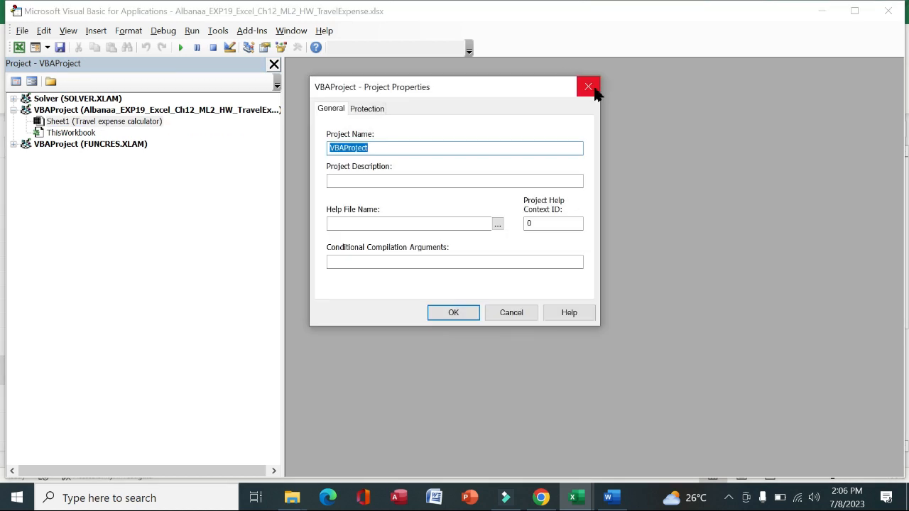
pyautogui.click(595, 91)
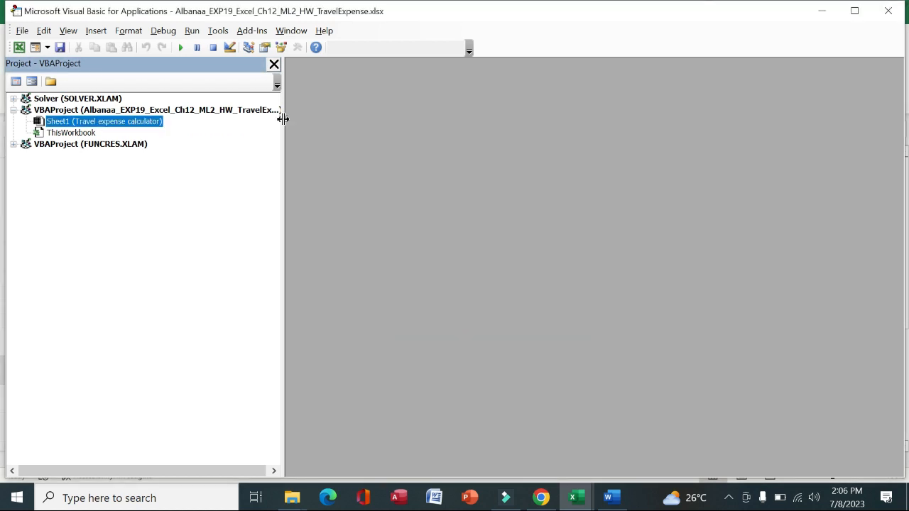
# - Insert a new standard module into the travel expense workbook's VBA project
pyautogui.rightClick(157, 128)
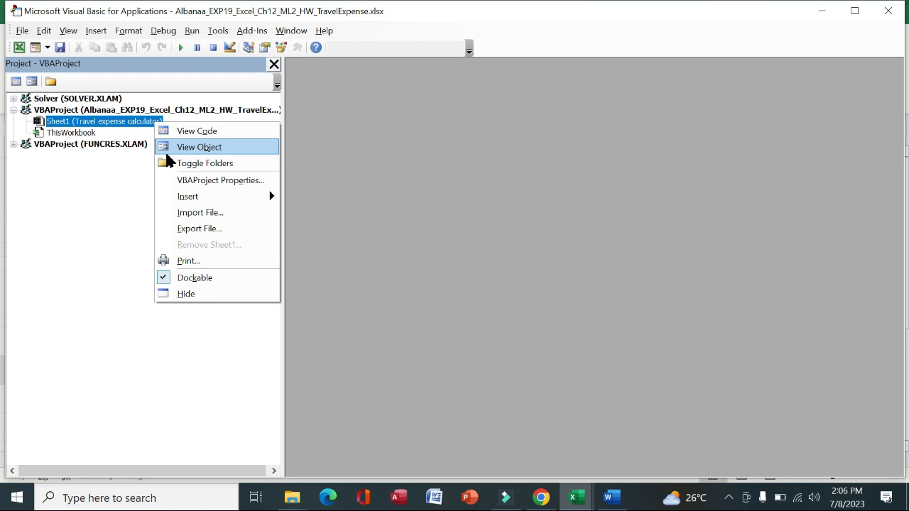
pyautogui.moveTo(222, 199)
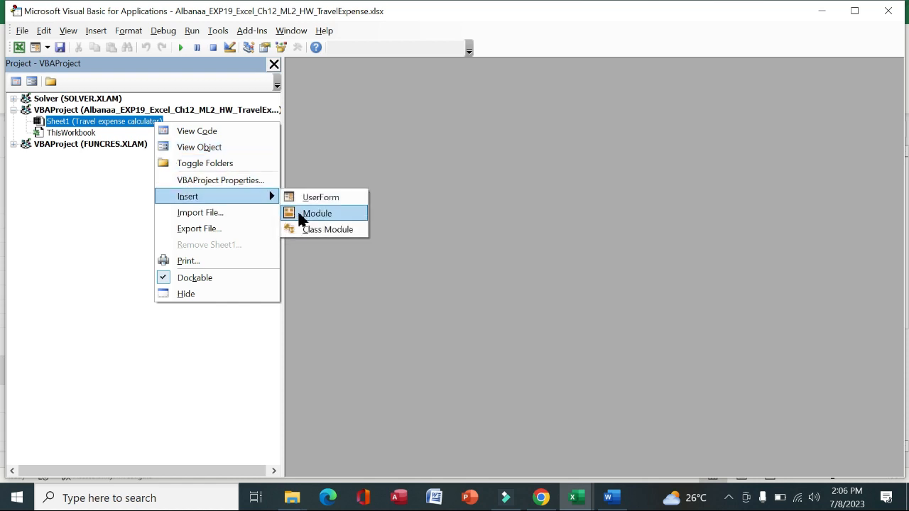
pyautogui.click(313, 214)
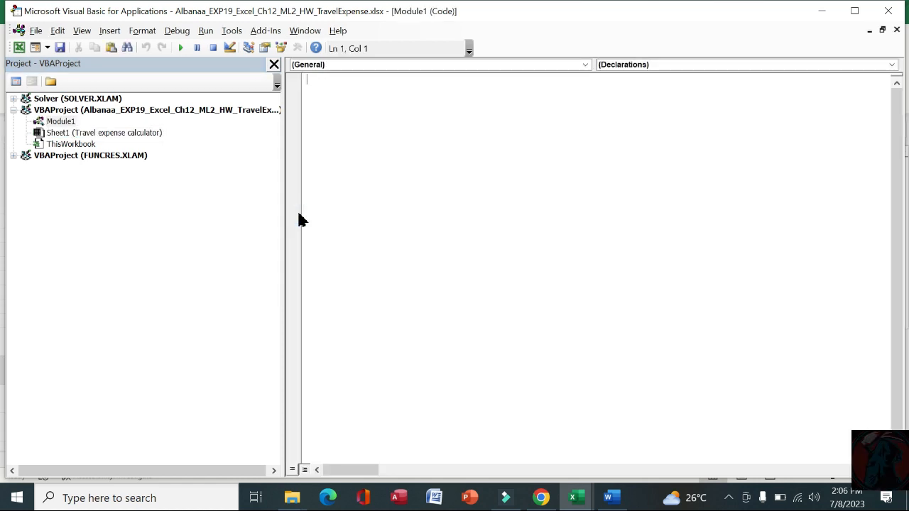
# - Rename the travel expense workbook's VBA project to Mileage in its project properties
pyautogui.rightClick(69, 128)
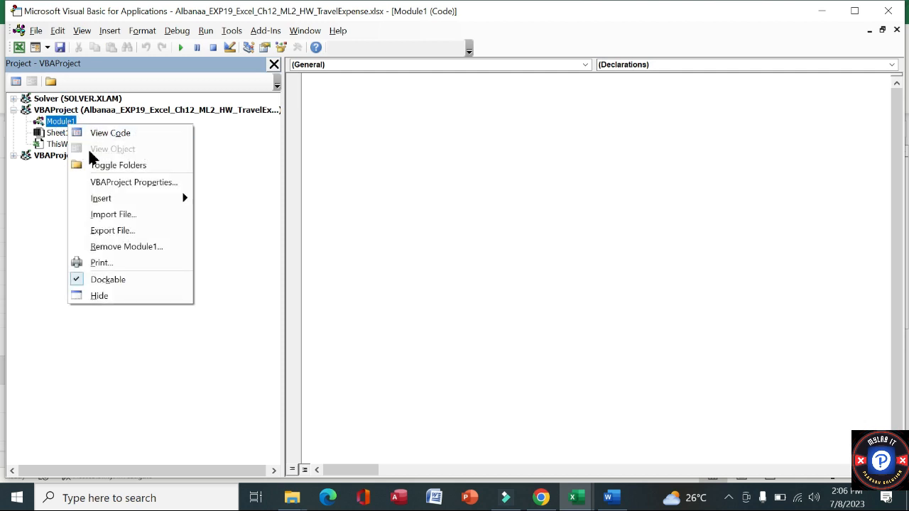
pyautogui.click(161, 186)
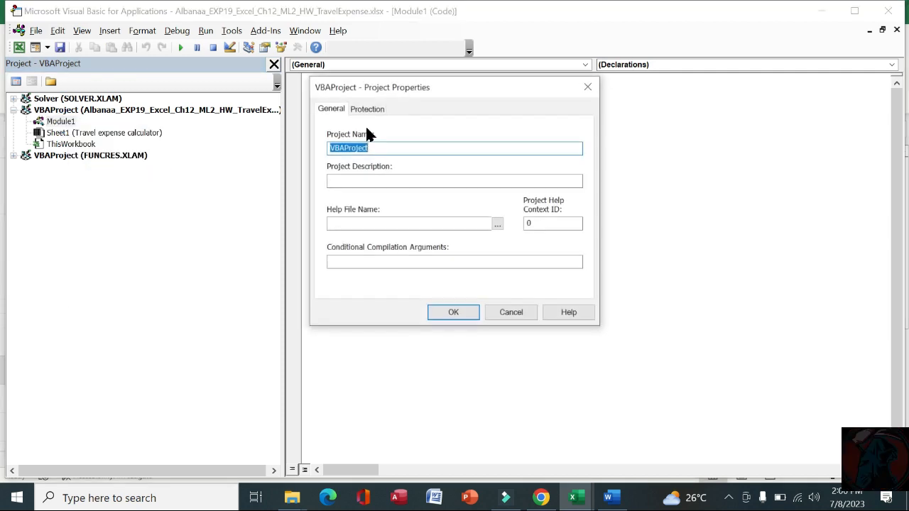
pyautogui.write('Mileage')
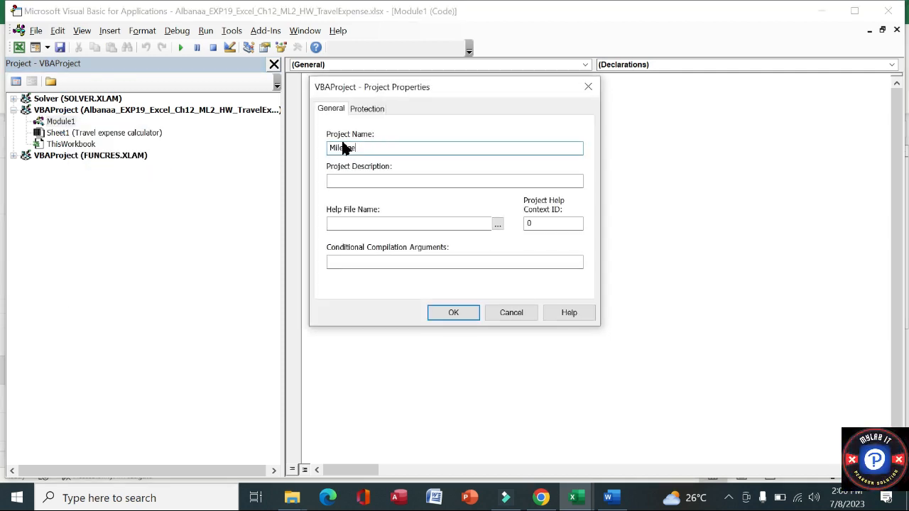
pyautogui.click(462, 317)
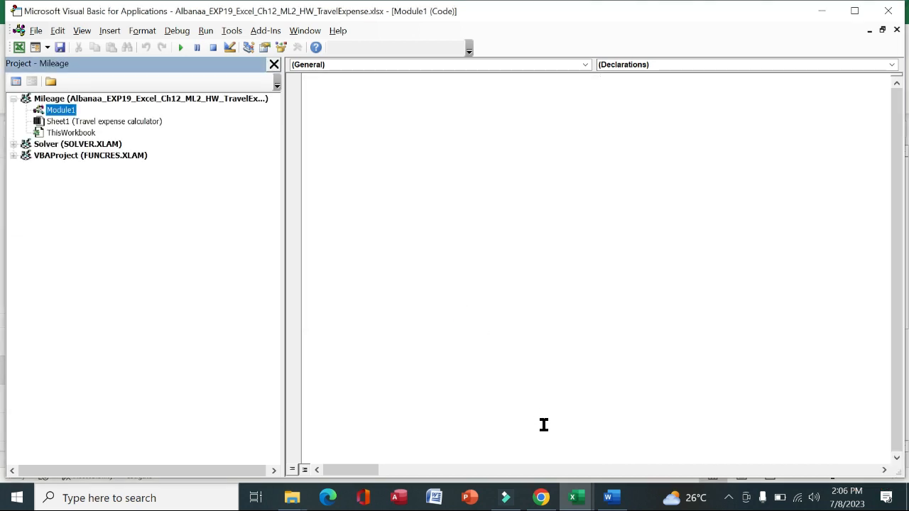
# - Copy the Mileage function code from step 6 of the Word instructions and switch back to the Visual Basic Editor
pyautogui.click(608, 498)
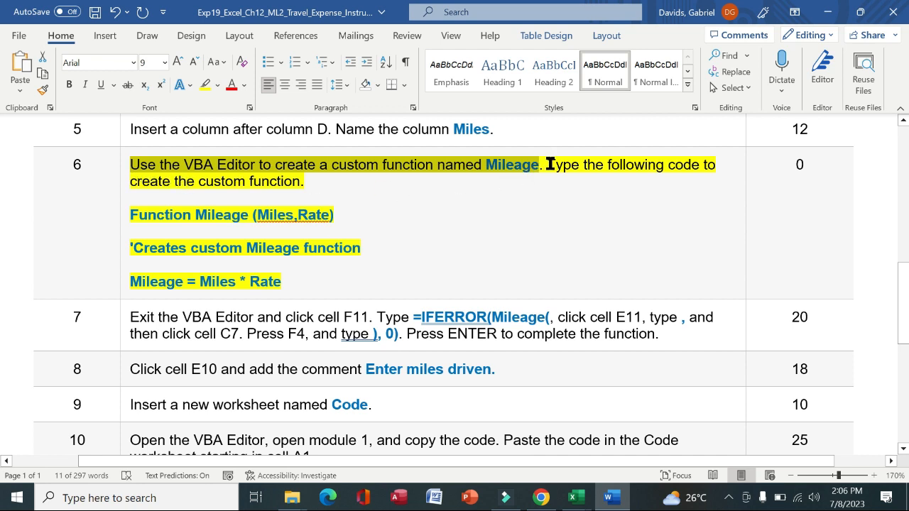
pyautogui.moveTo(133, 215); pyautogui.dragTo(282, 285)
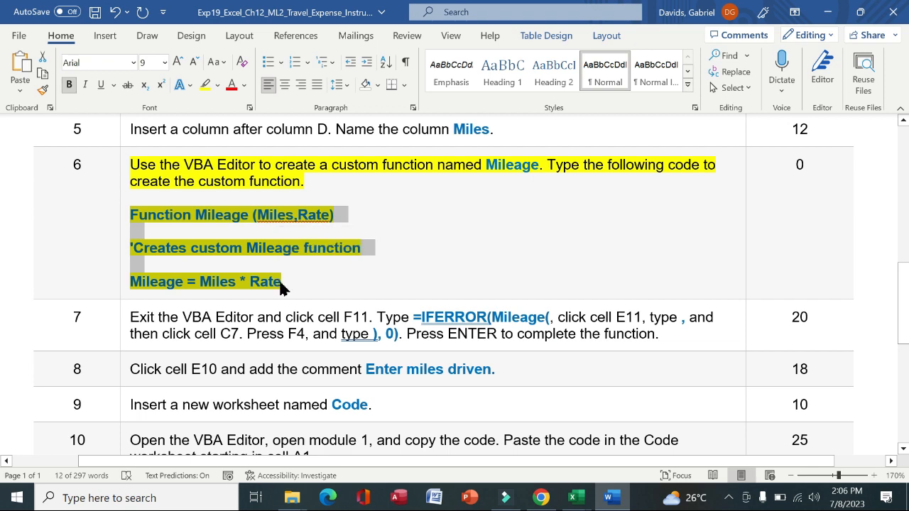
pyautogui.click(572, 498)
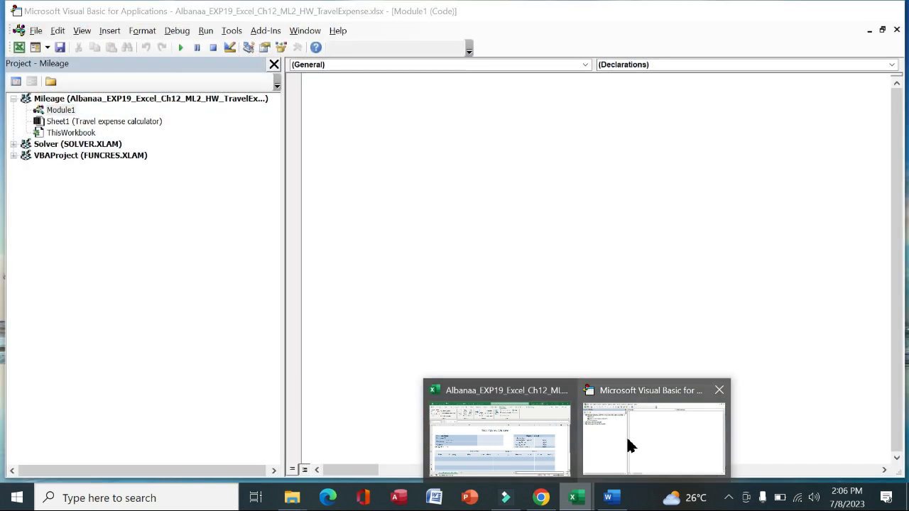
pyautogui.click(631, 446)
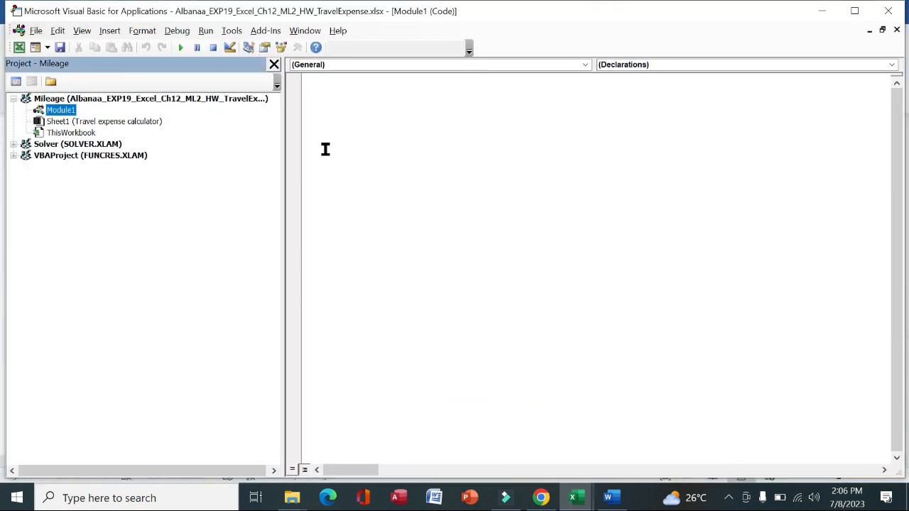
# - Enter the code Function Mileage(Miles, Rate), the comment 'Creates custom Mileage function and the line Mileage = Miles * Rate in Module1
pyautogui.rightClick(68, 110)
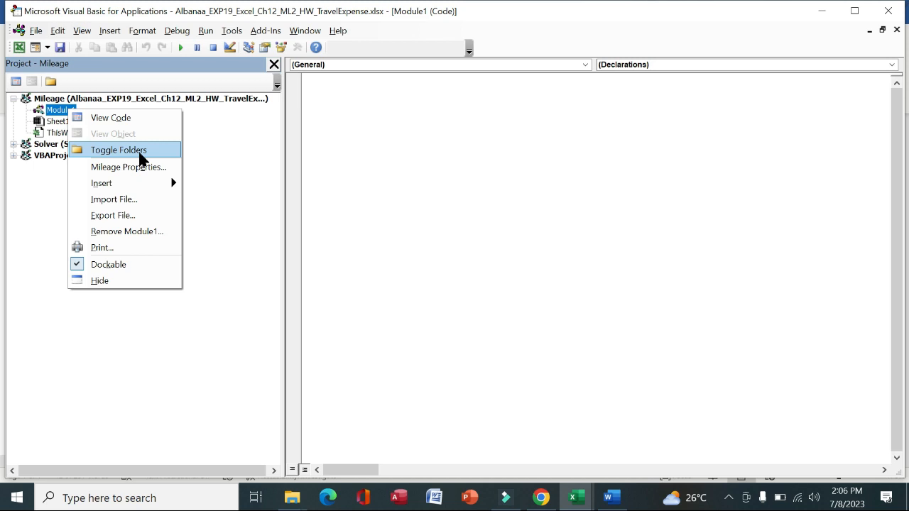
pyautogui.click(57, 111)
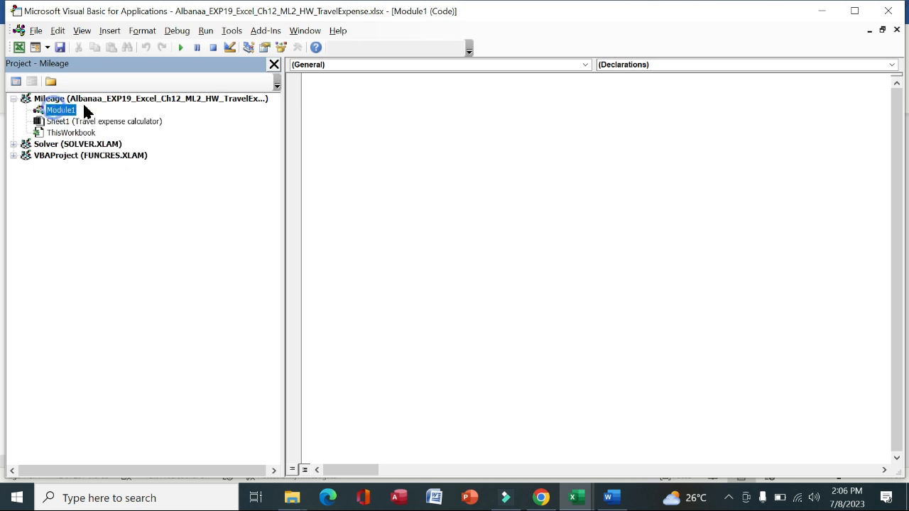
pyautogui.click(454, 132)
pyautogui.write("Function Mileage(Miles, Rate)  'Creates custom Mileage function  Mileage = Miles * Rate")
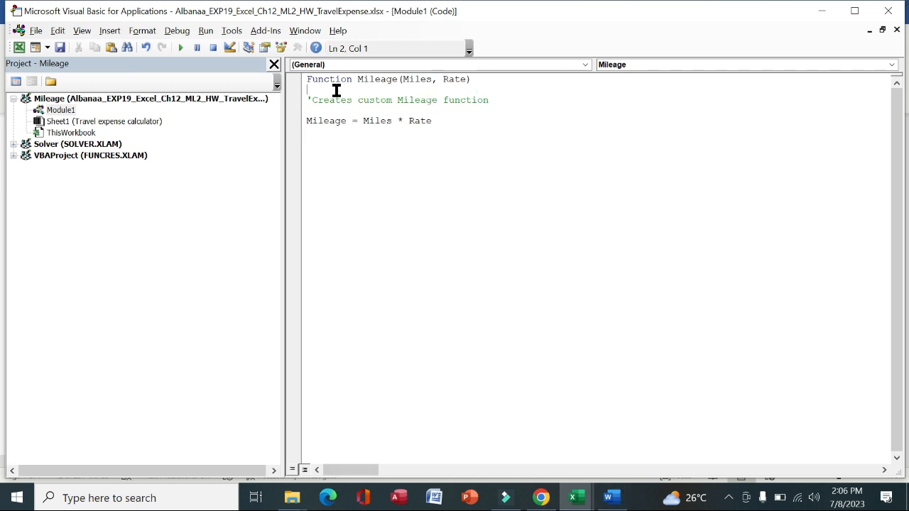
pyautogui.click(310, 80)
# - Switch to the Word instructions, remove the step 6 highlight and highlight the step 7 instruction in yellow
pyautogui.click(611, 502)
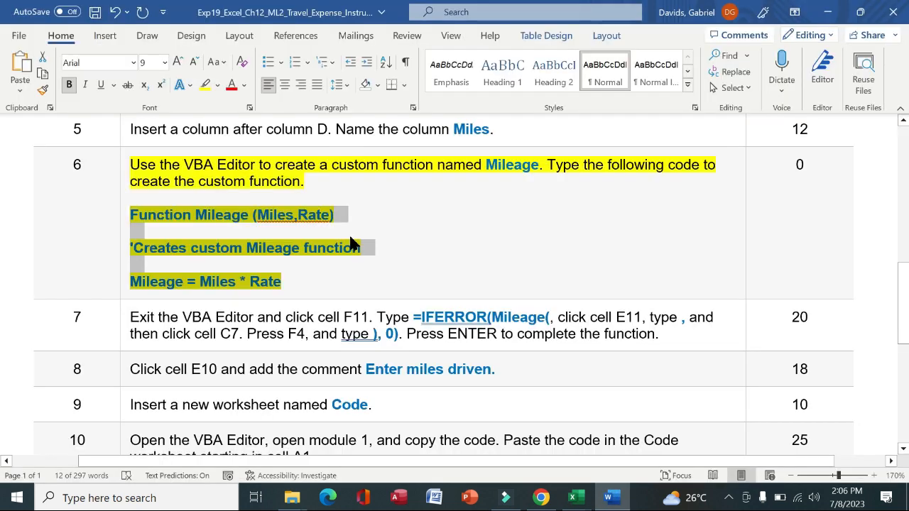
pyautogui.click(119, 190)
pyautogui.click(178, 166)
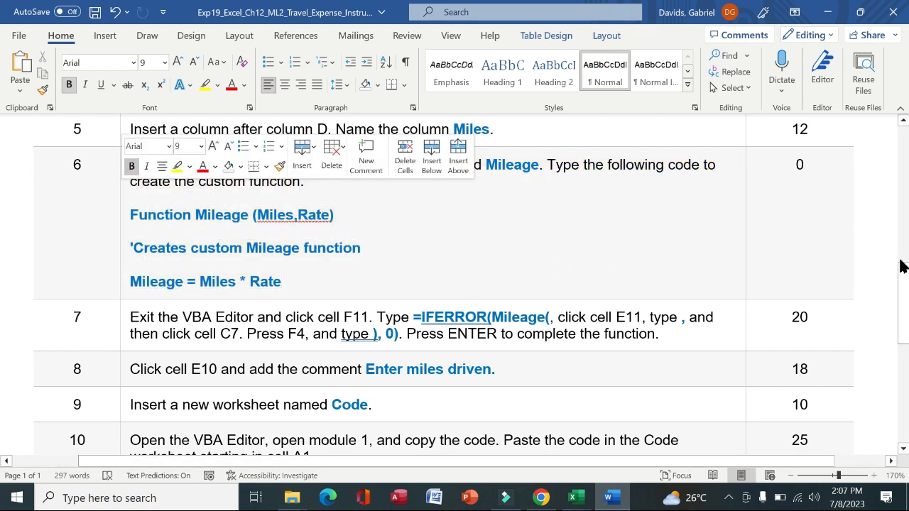
pyautogui.scroll(-1, 0, 270)
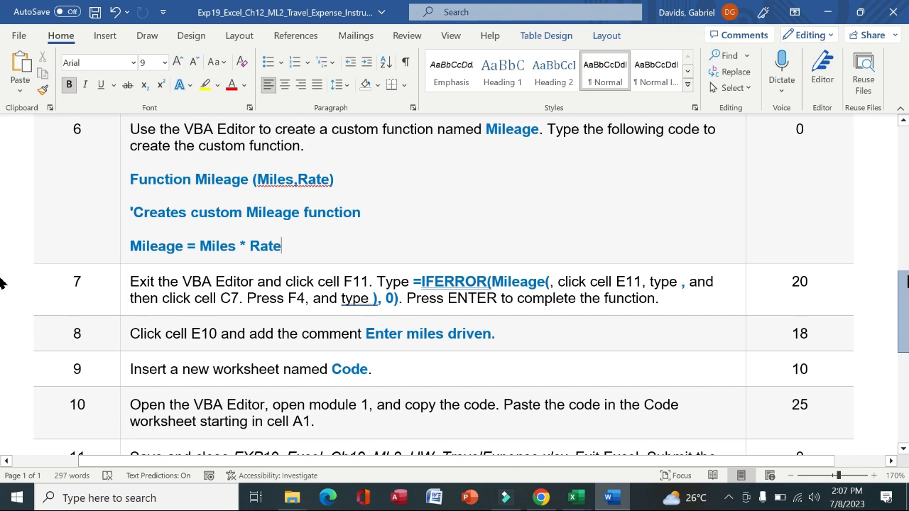
pyautogui.scroll(-3, 0, 284)
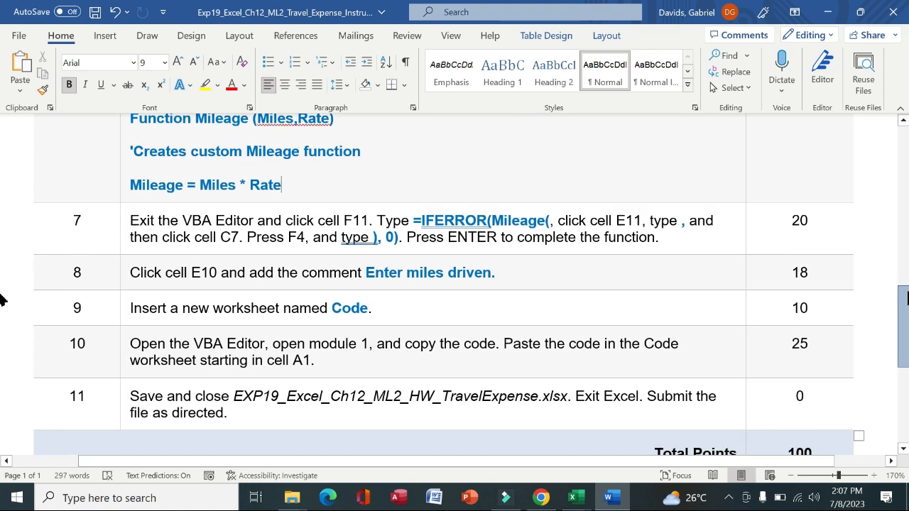
pyautogui.scroll(-2, 0, 307)
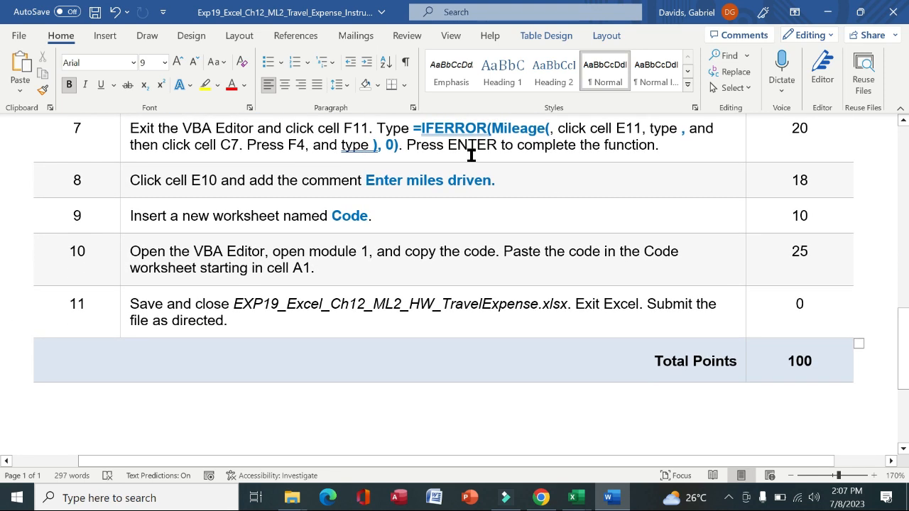
pyautogui.click(121, 143)
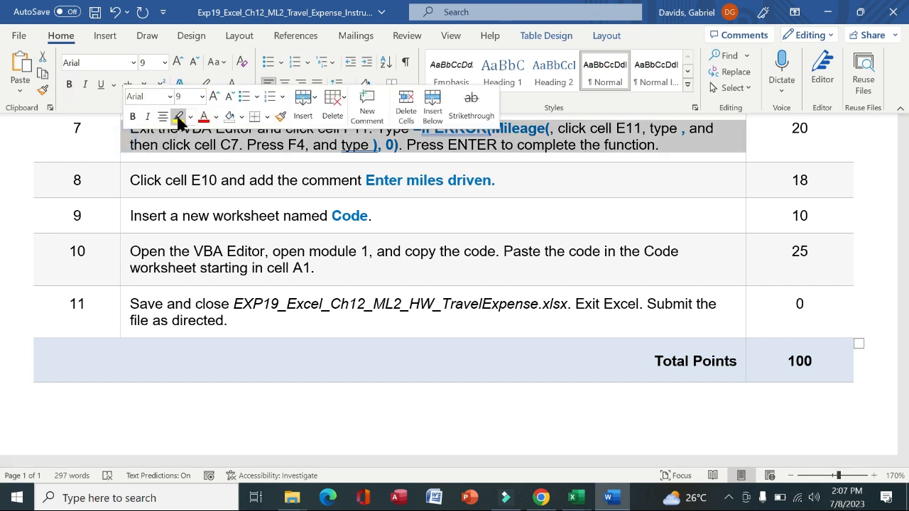
pyautogui.click(178, 117)
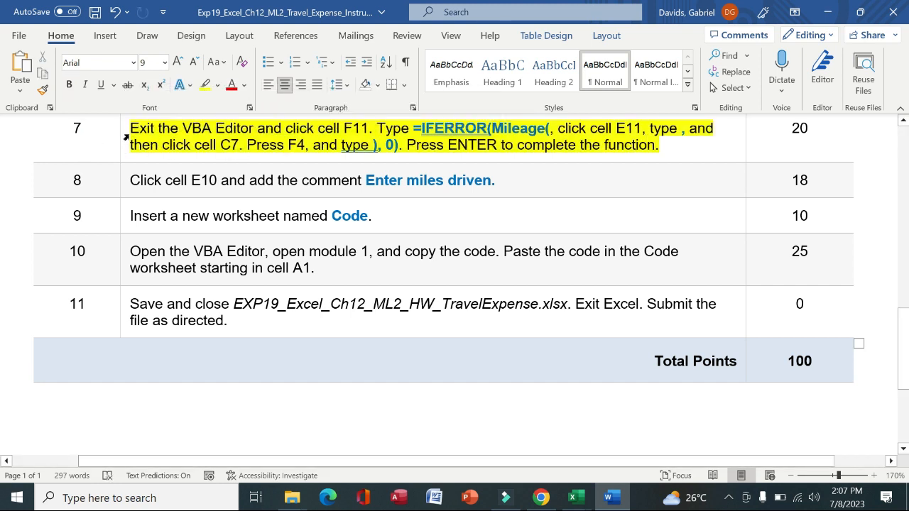
# - Review the step 7 instruction about entering the IFERROR formula with the Mileage function in cell F11
pyautogui.moveTo(131, 132); pyautogui.dragTo(526, 128)
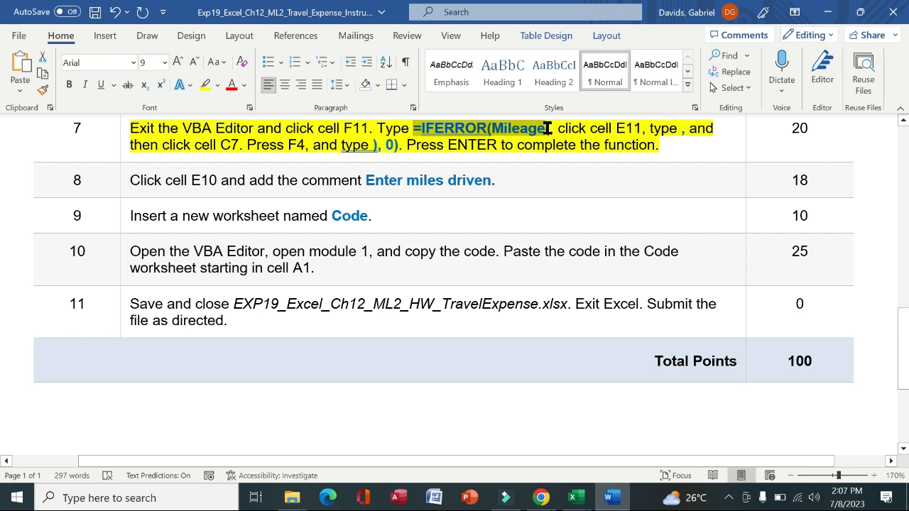
pyautogui.moveTo(551, 129); pyautogui.dragTo(551, 128)
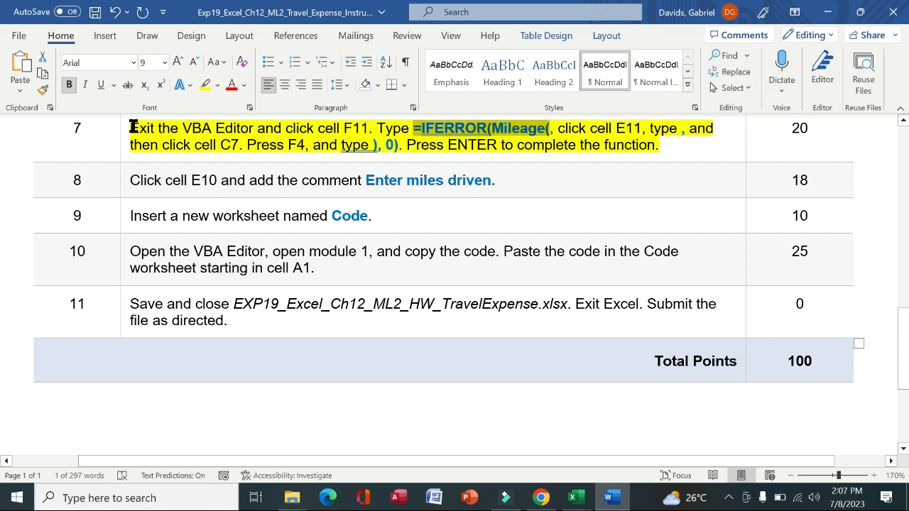
pyautogui.moveTo(133, 127); pyautogui.dragTo(528, 127)
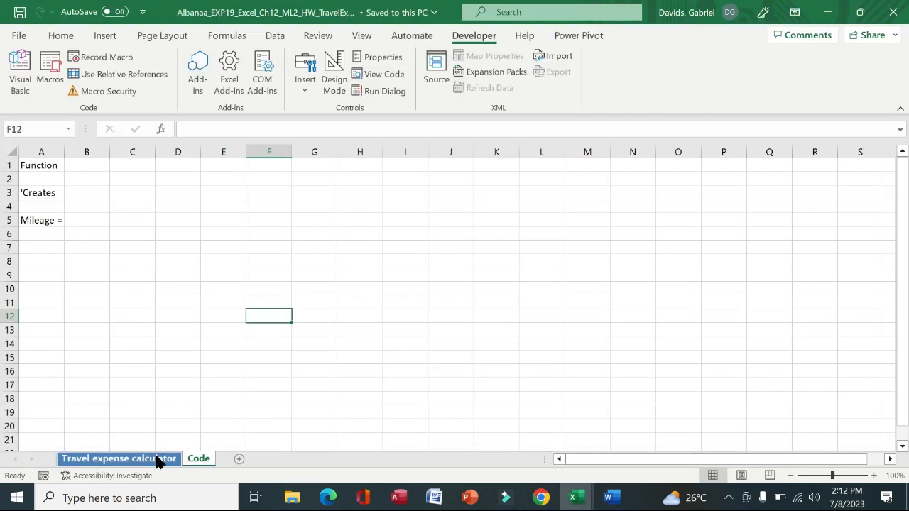
# - Group the Travel expense calculator and Code worksheets, check both sheets' contents and return to Travel expense calculator alone
pyautogui.click(156, 459)
pyautogui.keyDown('ctrl'); pyautogui.click(200, 459); pyautogui.keyUp('ctrl')
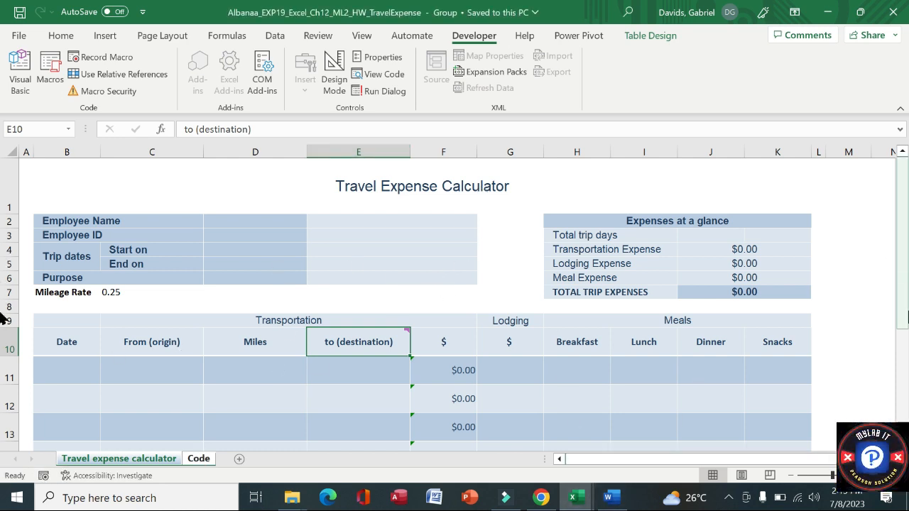
pyautogui.moveTo(903, 221); pyautogui.dragTo(903, 242)
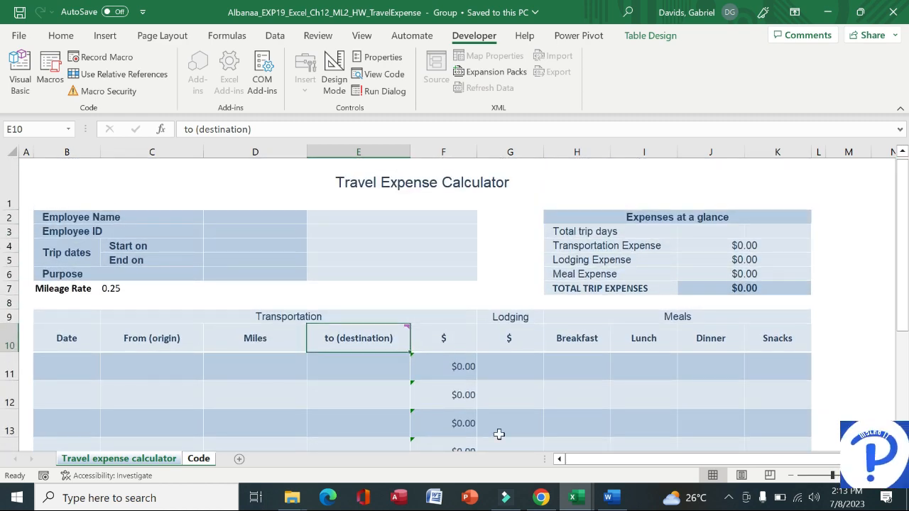
pyautogui.click(212, 462)
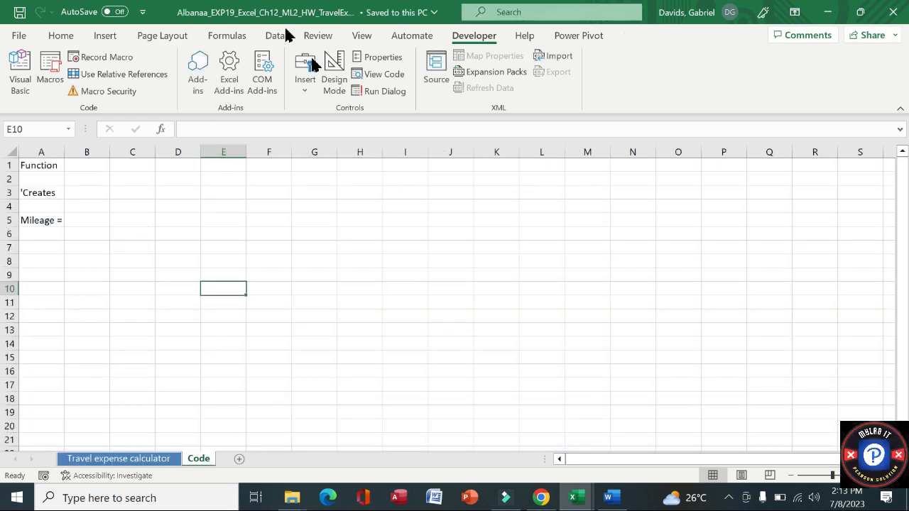
pyautogui.click(154, 462)
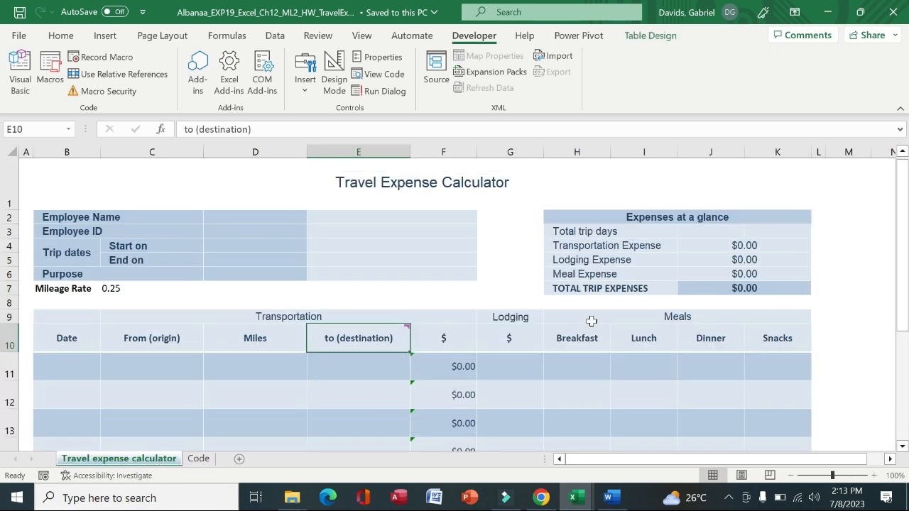